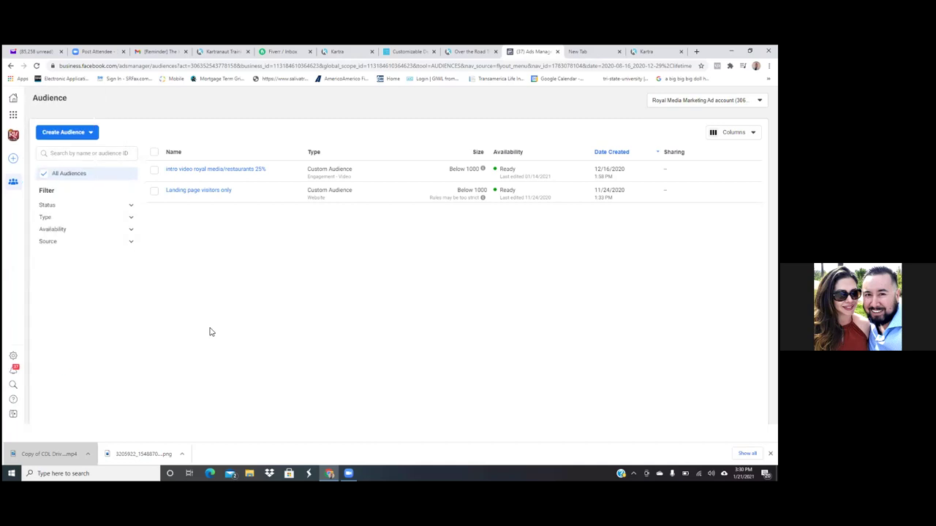
Step: Delete the 'Landing page visitors only' audience from the audience list
{"action": "left_click", "coordinate": [85, 140]}
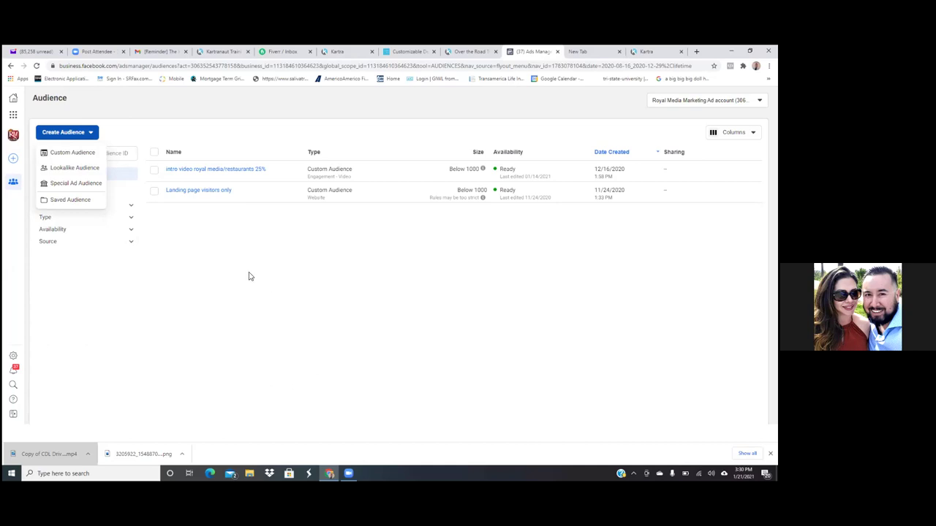
{"action": "mouse_move", "coordinate": [200, 196]}
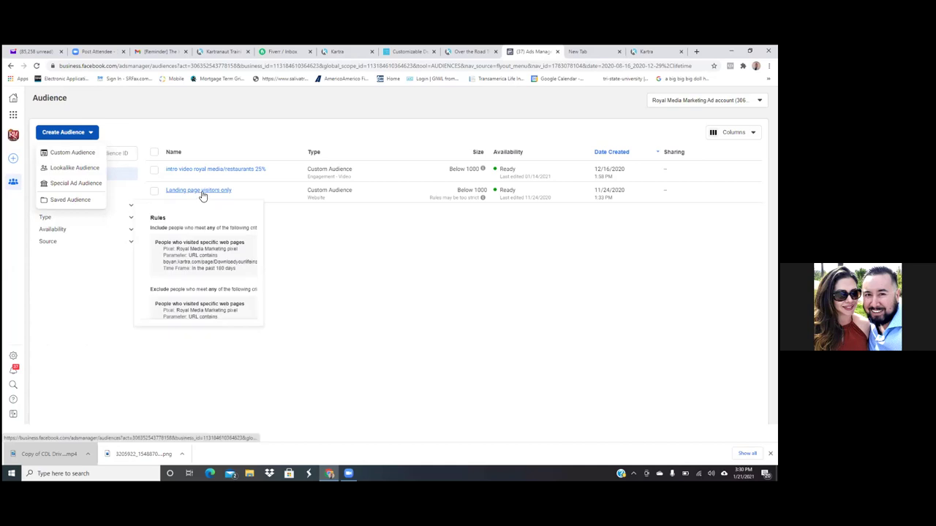
{"action": "left_click", "coordinate": [154, 193]}
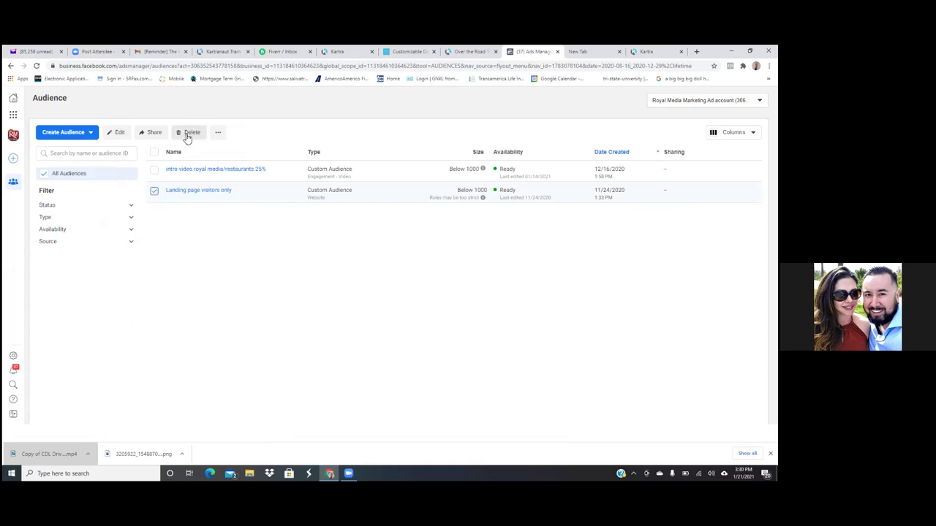
{"action": "left_click", "coordinate": [187, 137]}
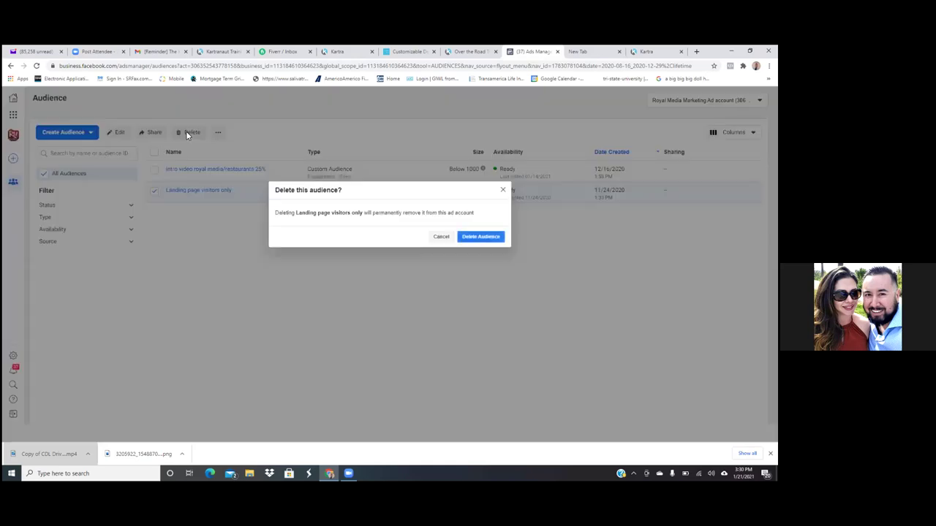
{"action": "left_click", "coordinate": [480, 237]}
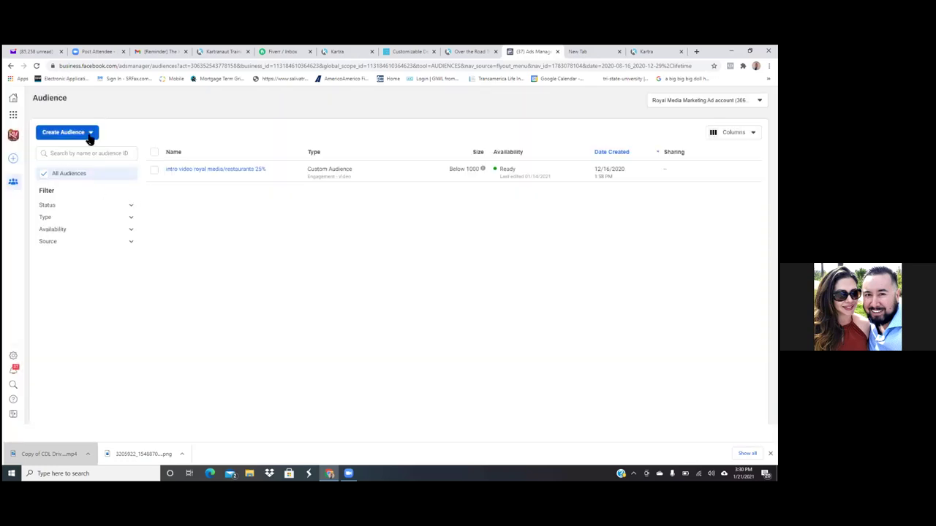
Step: Start a website custom audience for people who visited specific web pages and focus its URL field
{"action": "left_click", "coordinate": [90, 132]}
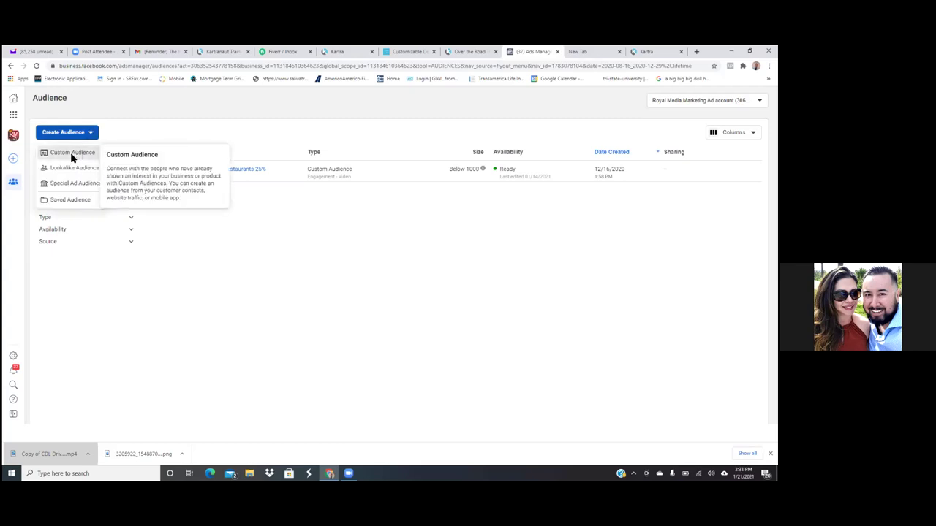
{"action": "left_click", "coordinate": [70, 152]}
{"action": "key", "text": "Escape"}
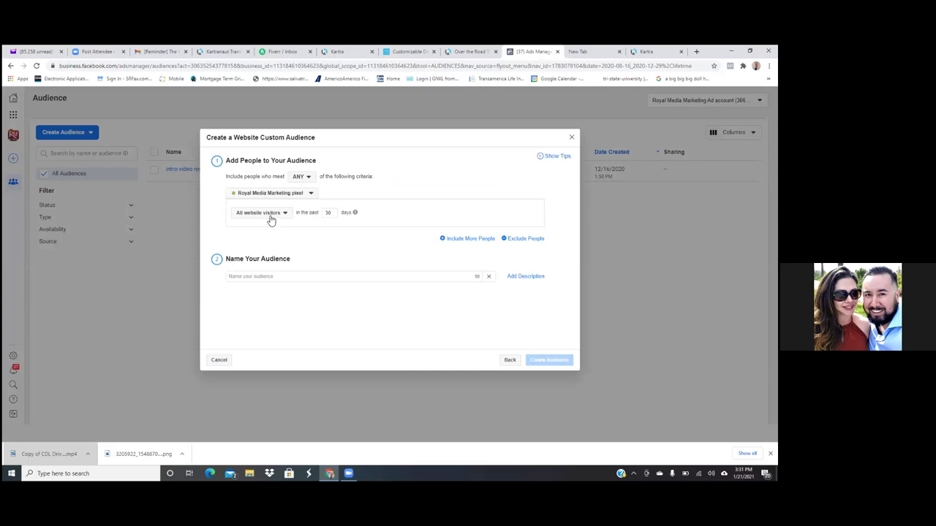
{"action": "left_click", "coordinate": [275, 216]}
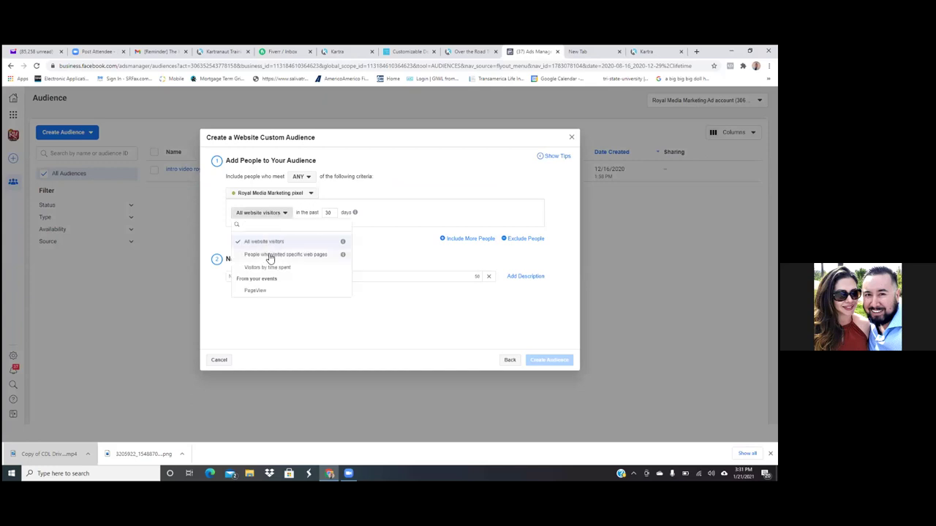
{"action": "left_click", "coordinate": [272, 255]}
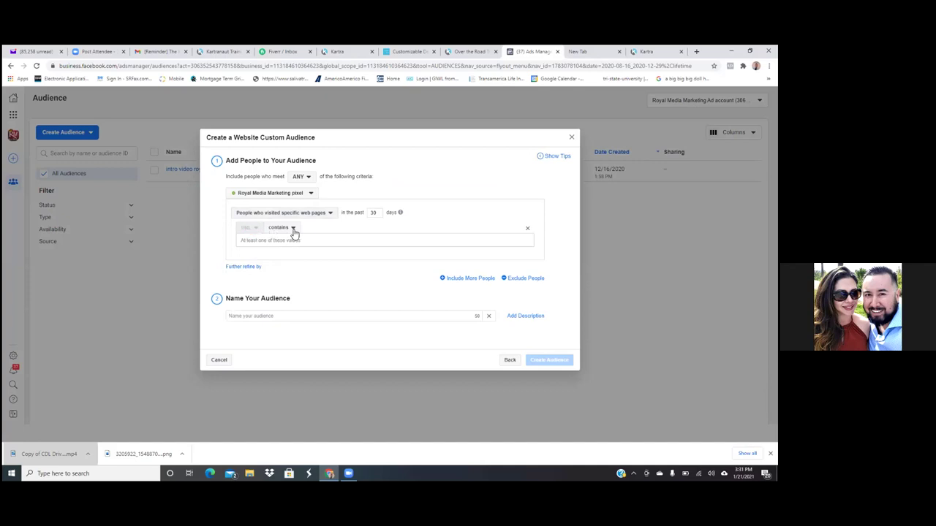
{"action": "left_click", "coordinate": [273, 242]}
Step: Save progress on the Over the Road Trucking landing page in the Kartra editor
{"action": "left_click", "coordinate": [338, 53]}
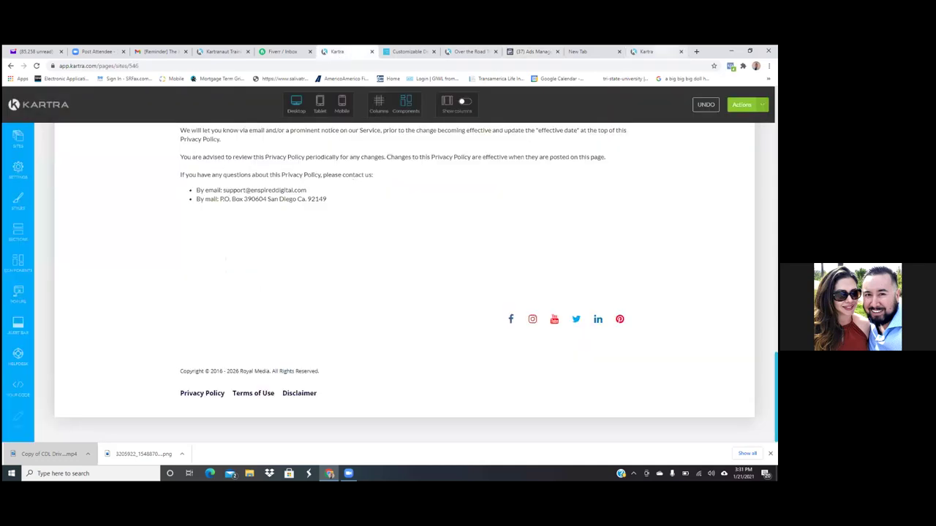
{"action": "key", "text": "ctrl+9"}
{"action": "scroll", "coordinate": [405, 282], "scroll_direction": "up", "scroll_amount": 5}
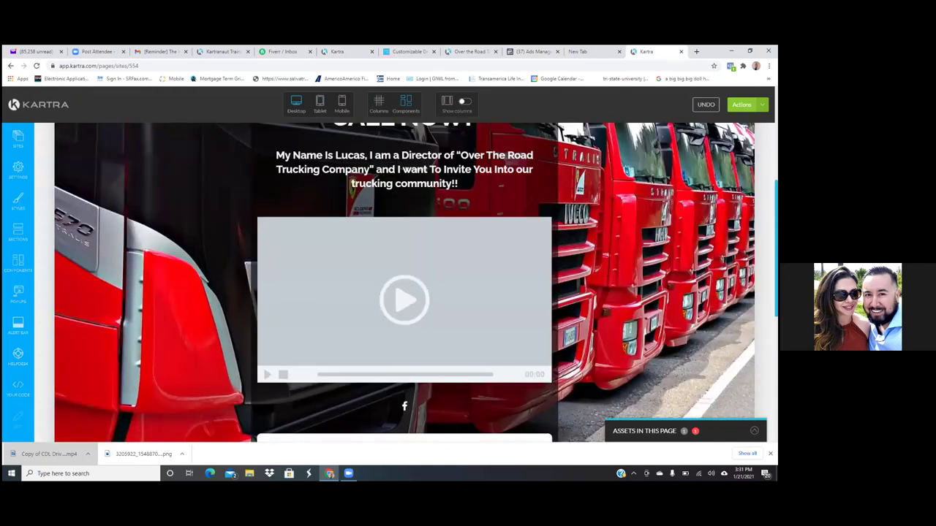
{"action": "left_click", "coordinate": [742, 104]}
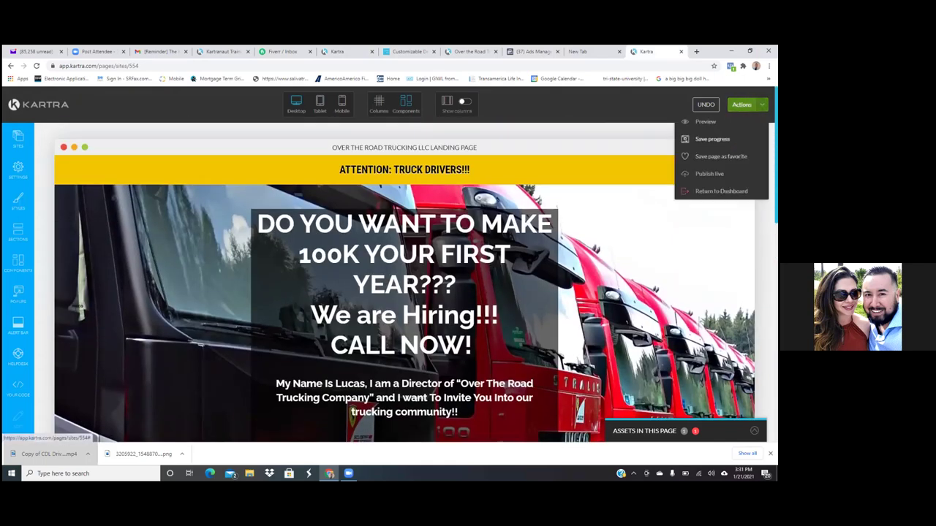
{"action": "left_click", "coordinate": [712, 139]}
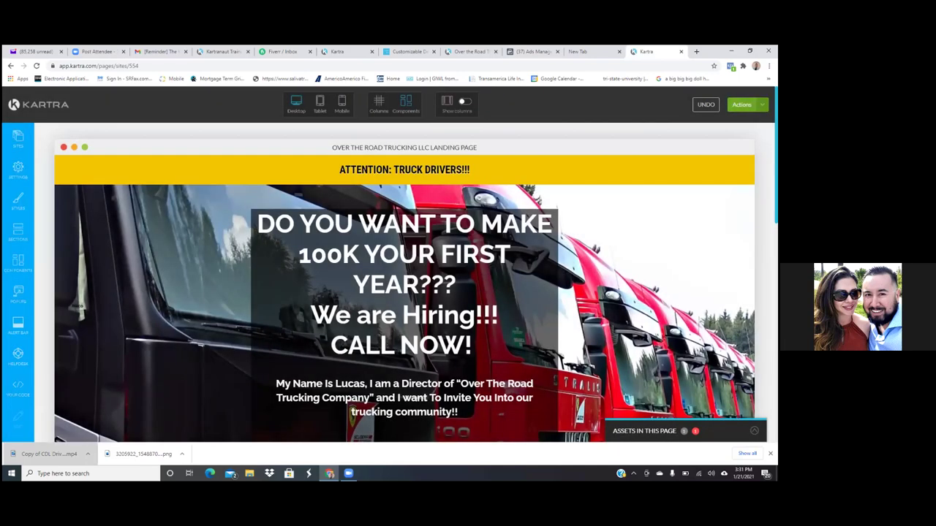
Step: Publish the trucking landing page live and return to the Pages dashboard
{"action": "left_click", "coordinate": [744, 105]}
{"action": "left_click", "coordinate": [709, 173]}
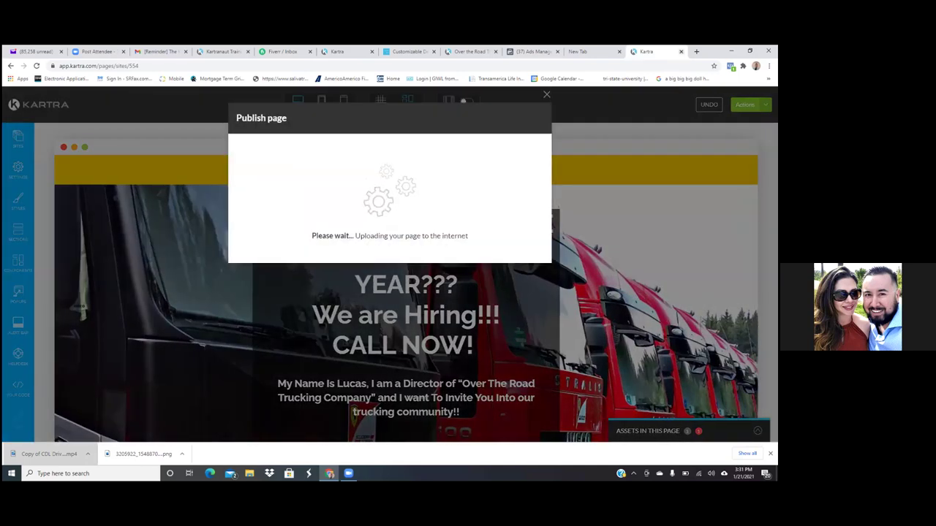
{"action": "left_click", "coordinate": [546, 94]}
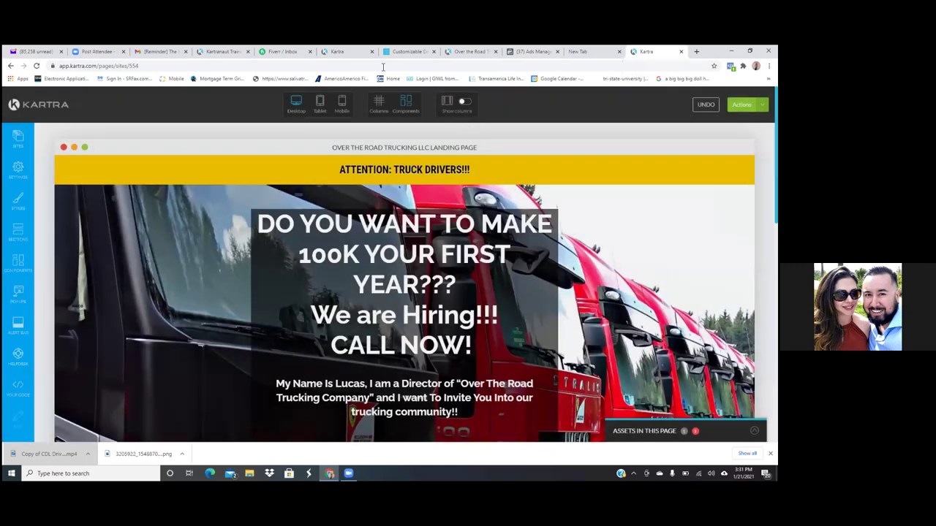
{"action": "left_click", "coordinate": [721, 191]}
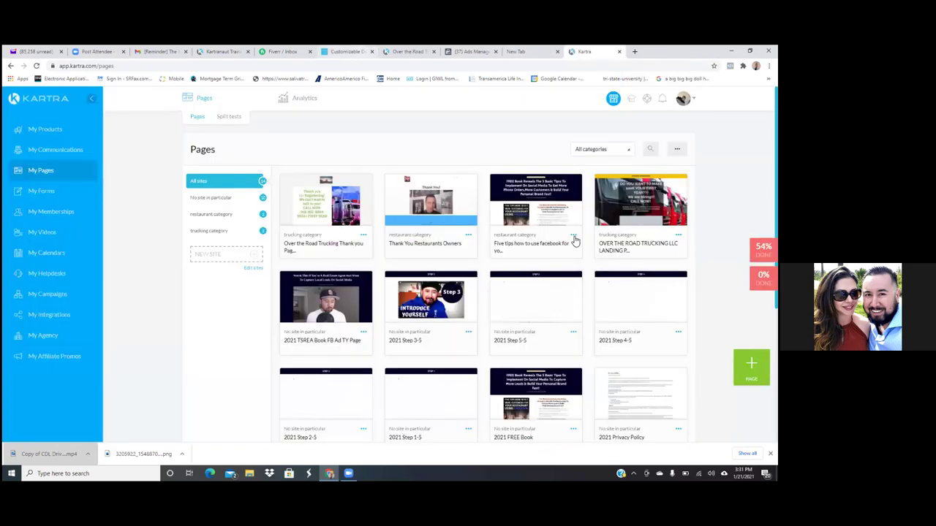
Step: Bring up the Five tips page's link and make its URL editable
{"action": "left_click", "coordinate": [678, 235]}
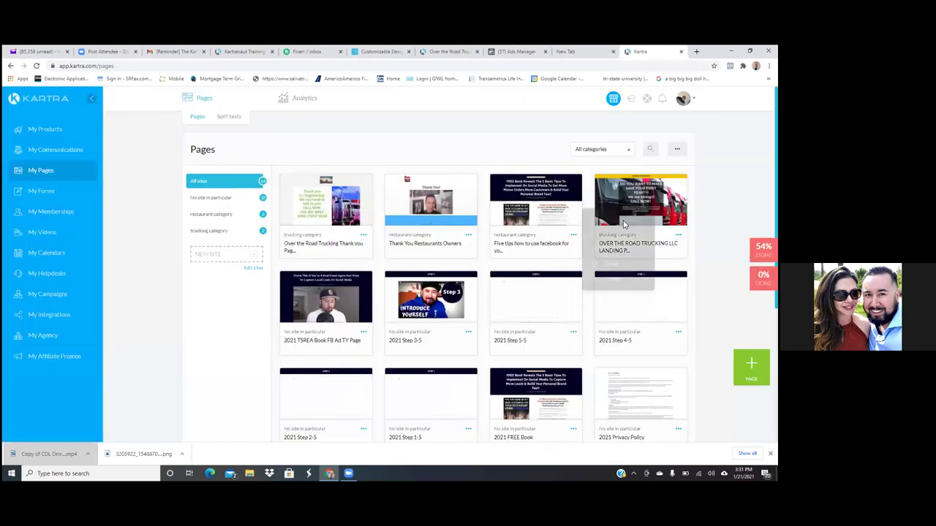
{"action": "left_click", "coordinate": [347, 250]}
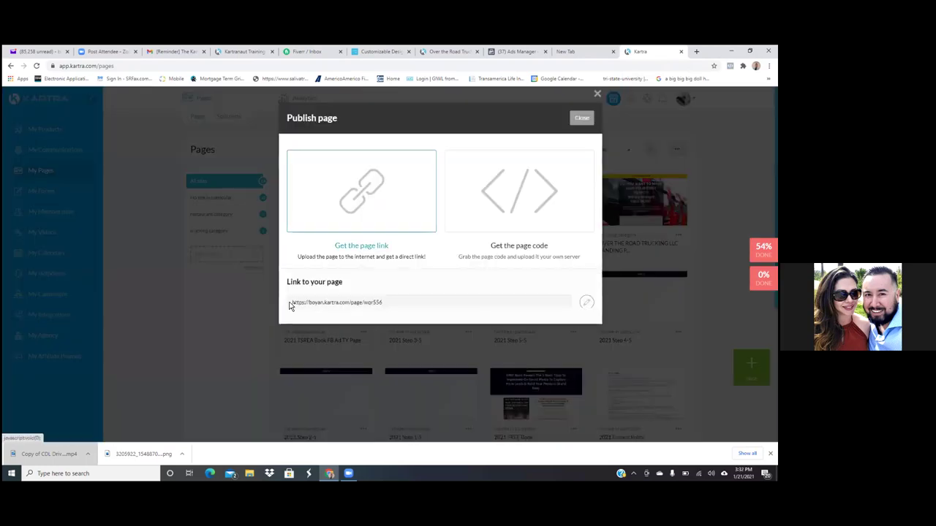
{"action": "left_click", "coordinate": [427, 302]}
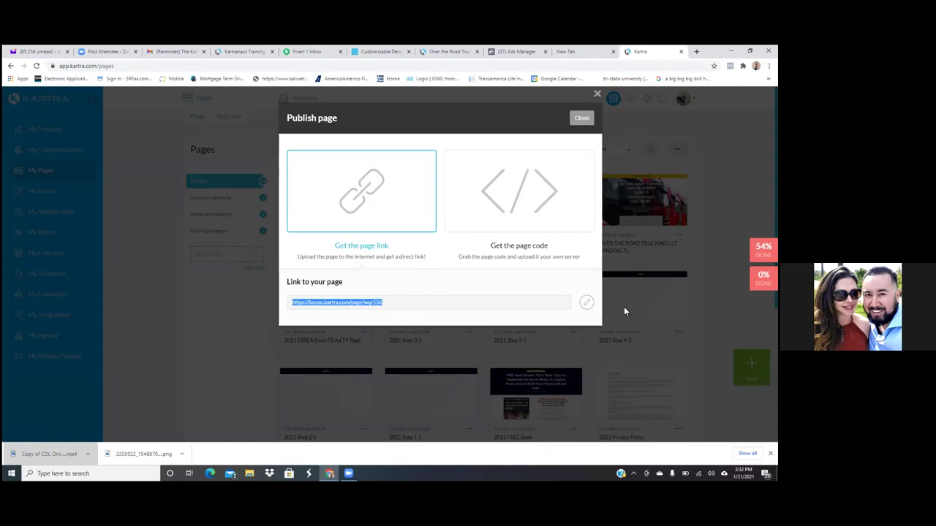
{"action": "left_click", "coordinate": [539, 308]}
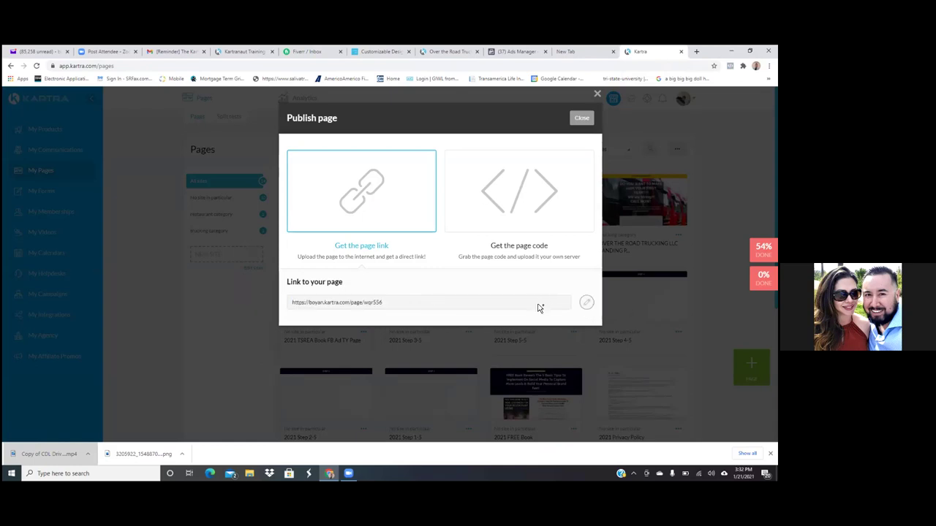
{"action": "left_click", "coordinate": [587, 303]}
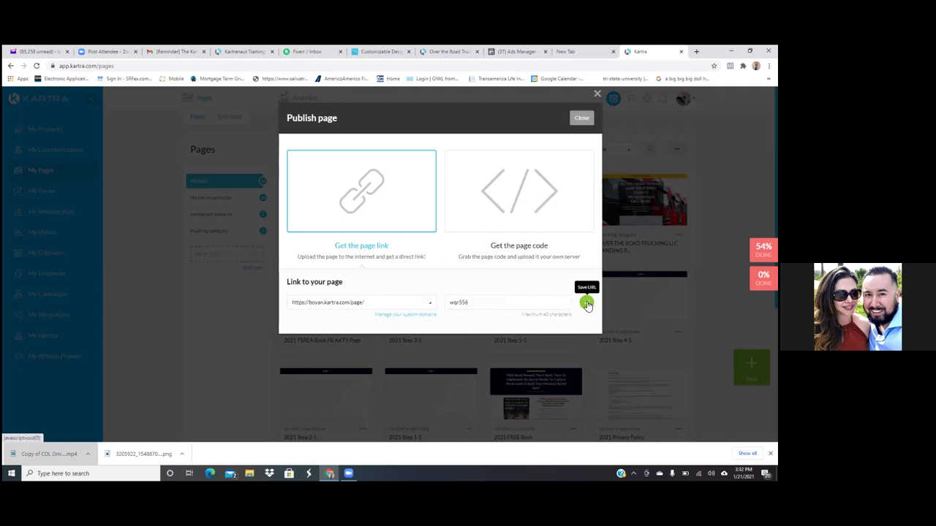
Step: Replace the old wqr556 slug with fivetips and save it
{"action": "left_click", "coordinate": [487, 302]}
{"action": "key", "text": "BackSpace"}
{"action": "key", "text": "BackSpace"}
{"action": "key", "text": "BackSpace"}
{"action": "key", "text": "BackSpace"}
{"action": "key", "text": "BackSpace"}
{"action": "key", "text": "BackSpace"}
{"action": "type", "text": "fiverlog"}
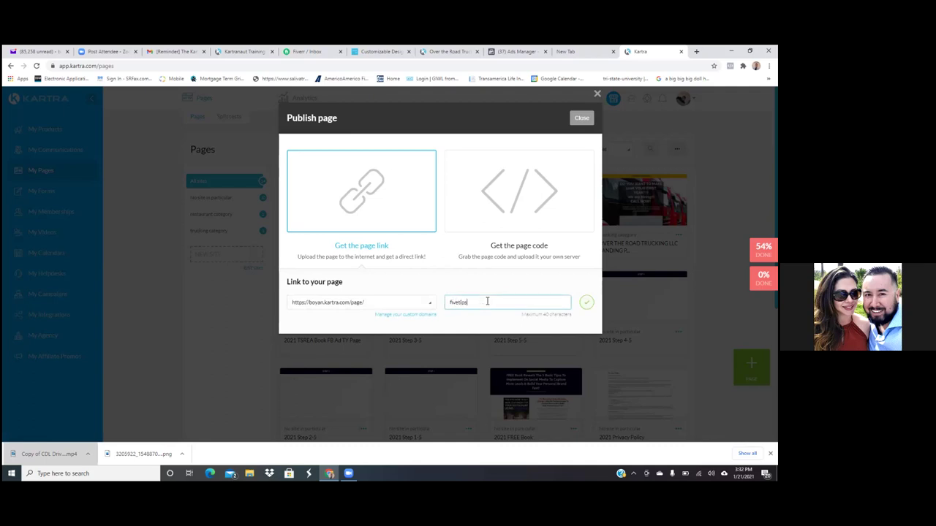
{"action": "left_click", "coordinate": [586, 305]}
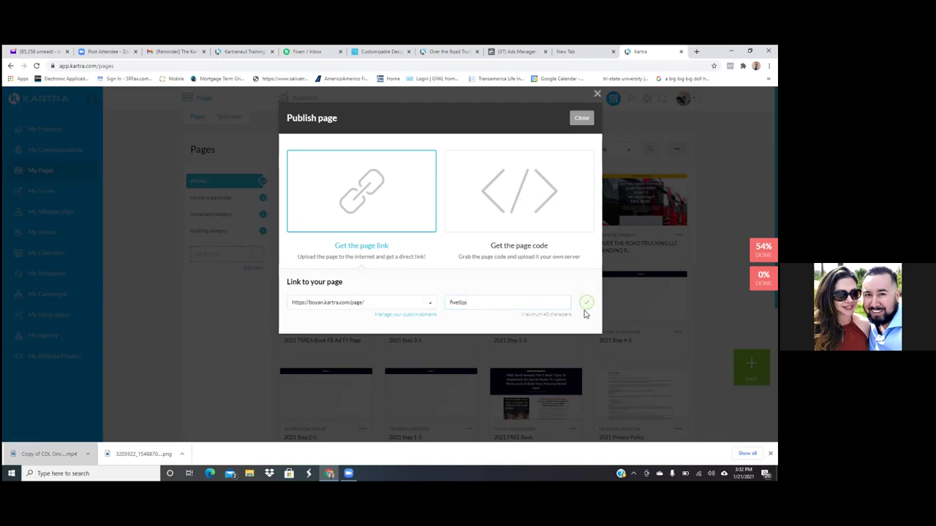
Step: Extend the slug to fivetipsforrestaurants, save, and copy the full page link
{"action": "left_click", "coordinate": [481, 303]}
{"action": "type", "text": "fo"}
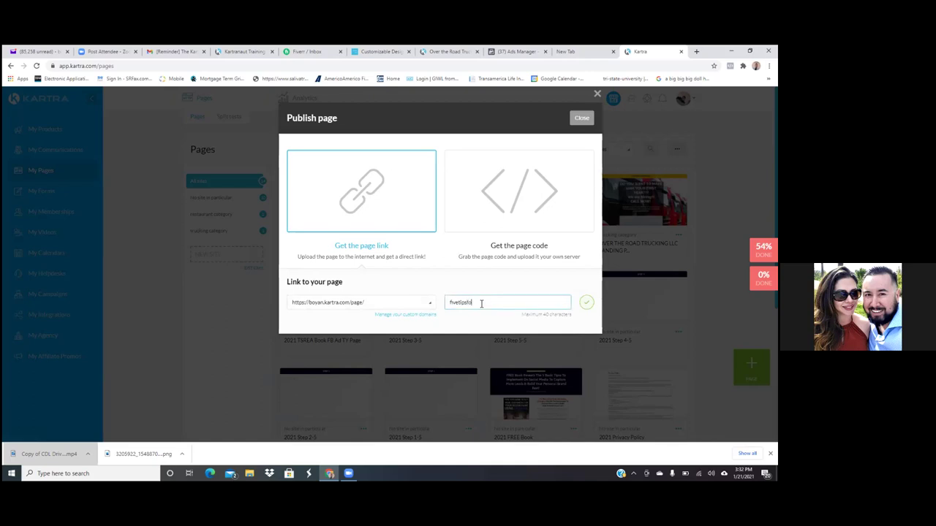
{"action": "type", "text": "rrestaurants"}
{"action": "left_click", "coordinate": [586, 302]}
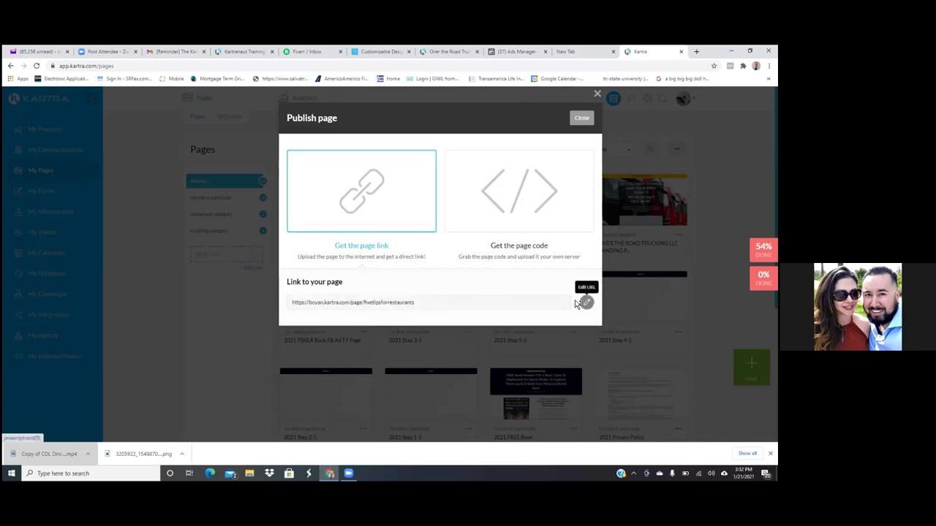
{"action": "left_click_drag", "start_coordinate": [290, 304], "coordinate": [471, 307]}
{"action": "key", "text": "ctrl+c"}
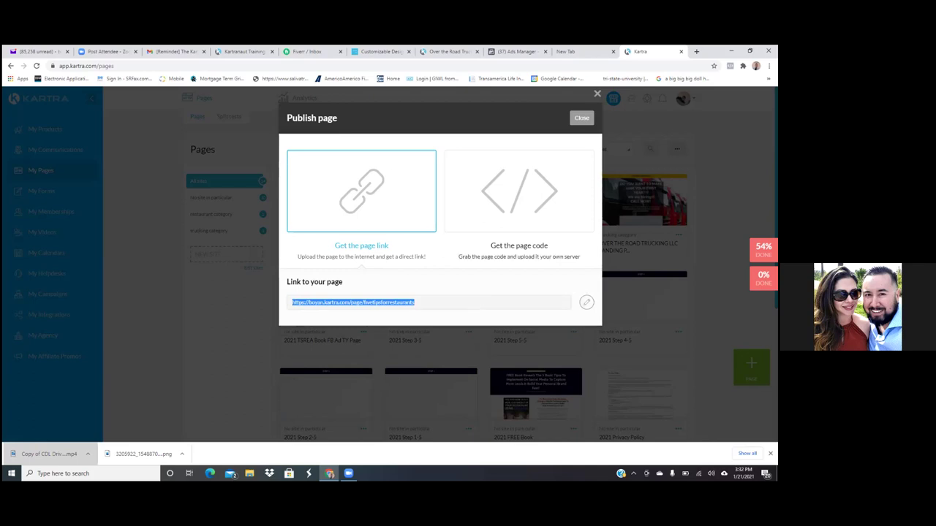
{"action": "left_click", "coordinate": [596, 96]}
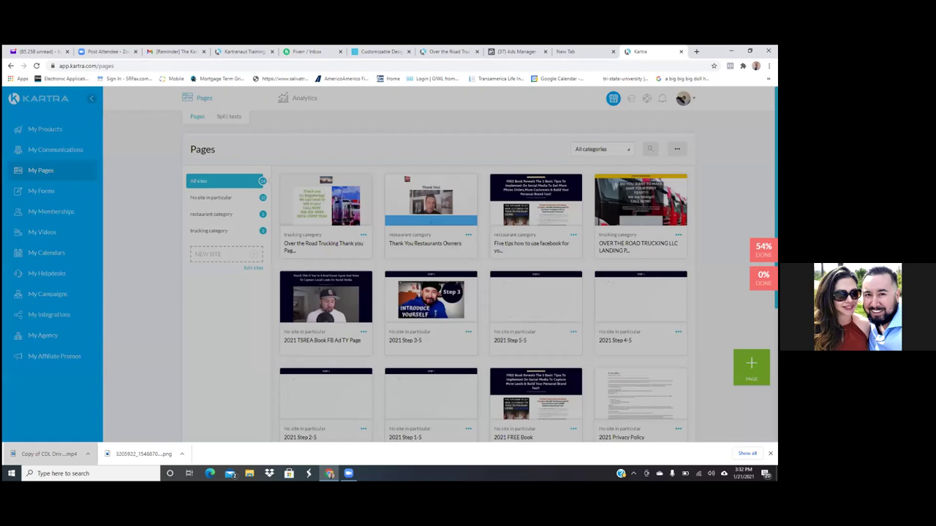
Step: Load the copied Five tips link in a new tab, then return to the Kartra Pages tab
{"action": "key", "text": "ctrl+t"}
{"action": "key", "text": "ctrl+v"}
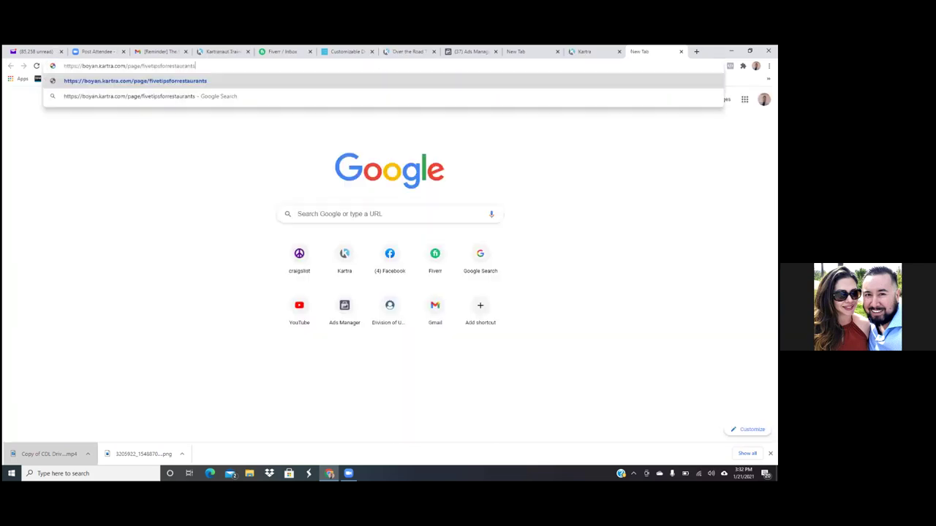
{"action": "key", "text": "Return"}
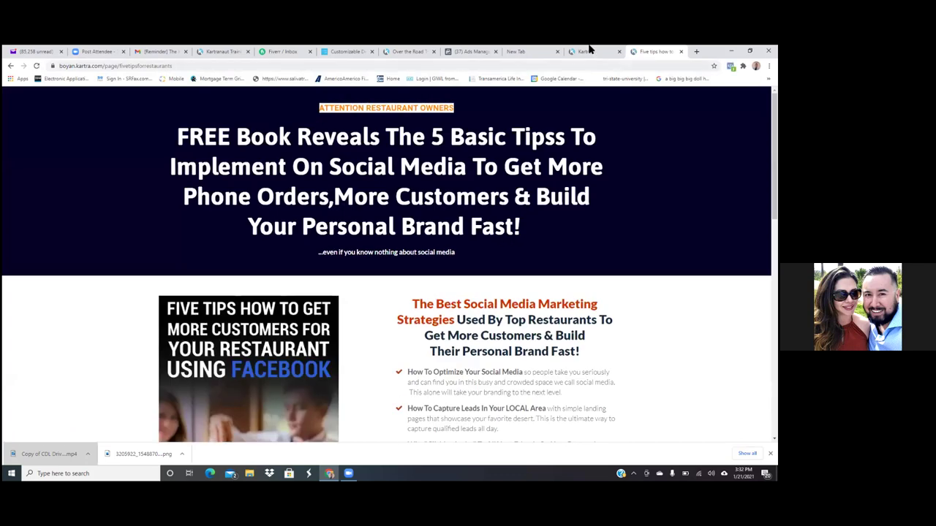
{"action": "key", "text": "ctrl+shift+Tab"}
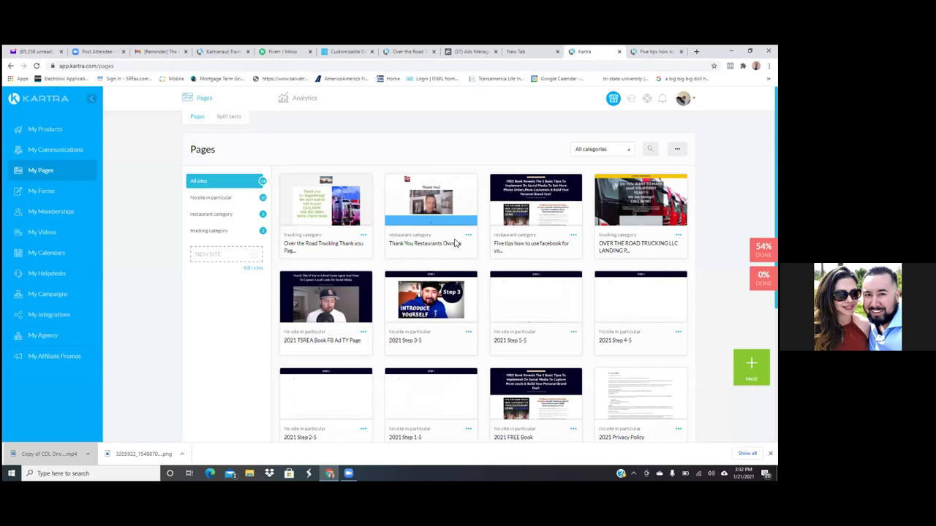
Step: Bring up the Thank You Restaurants Owners page's direct link and make it editable
{"action": "left_click", "coordinate": [471, 236]}
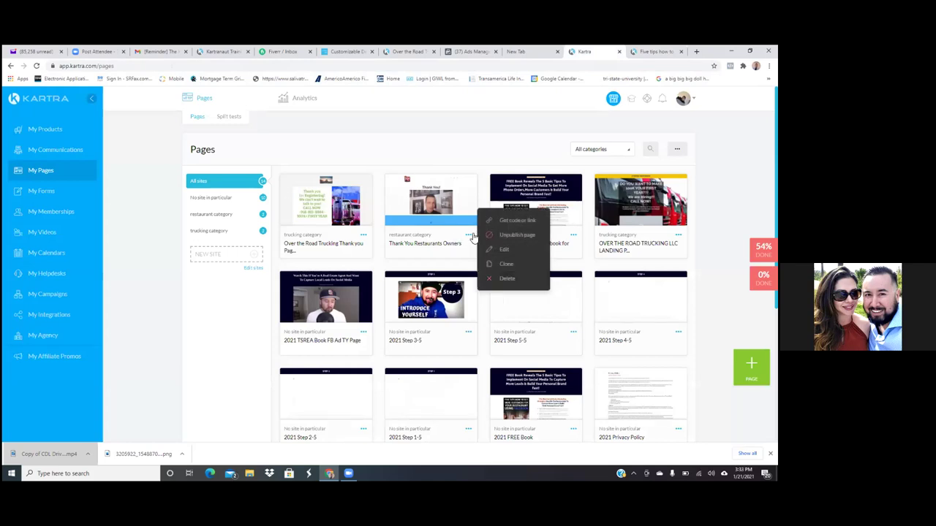
{"action": "left_click", "coordinate": [512, 223]}
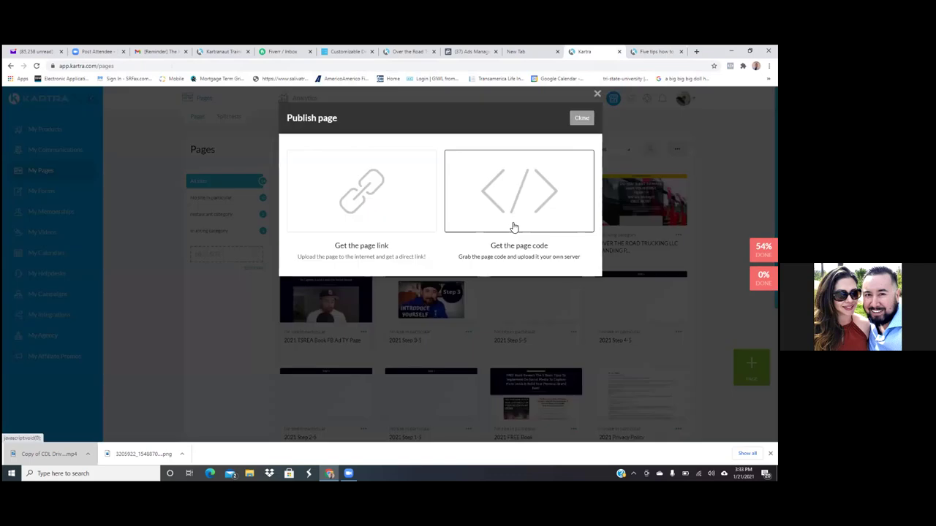
{"action": "left_click", "coordinate": [354, 255]}
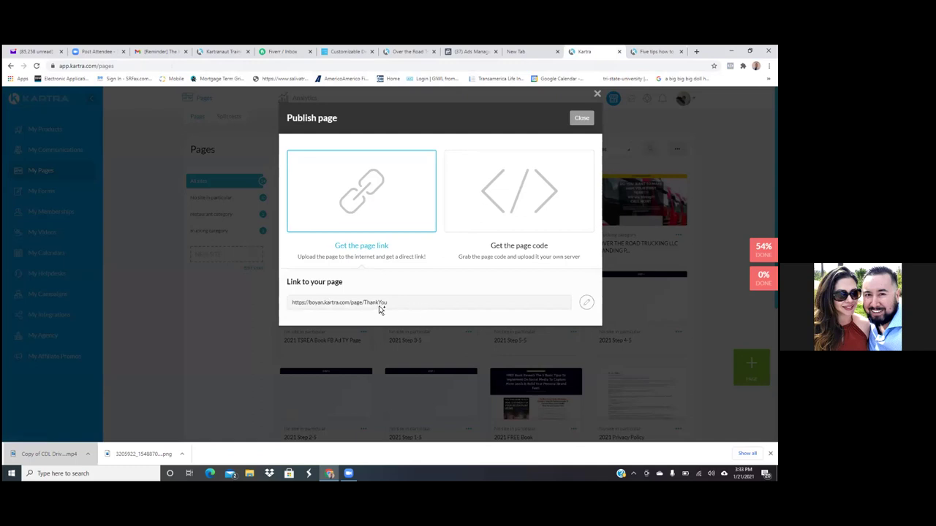
{"action": "left_click", "coordinate": [586, 304]}
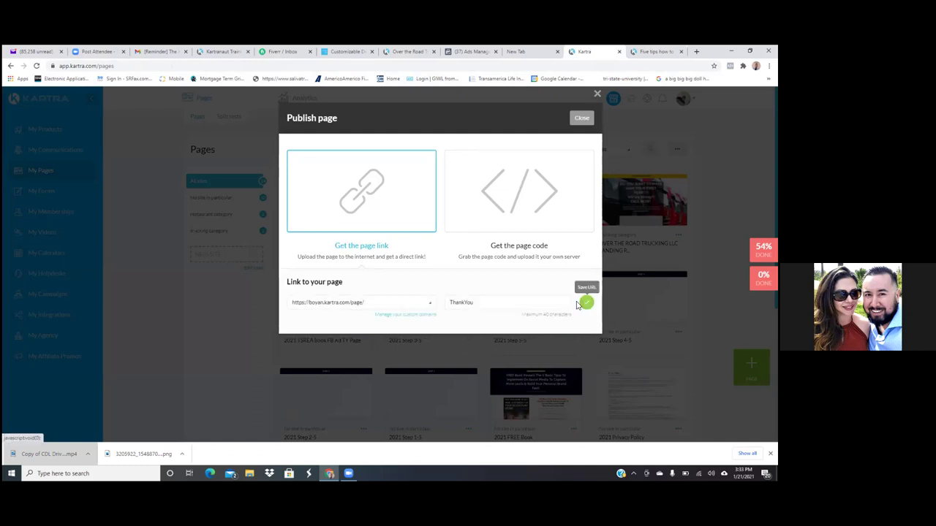
{"action": "left_click", "coordinate": [587, 303]}
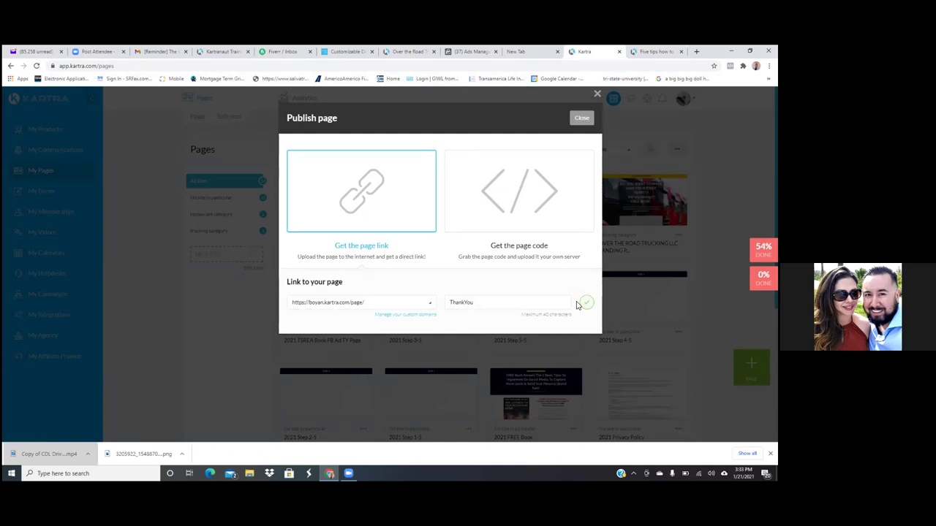
Step: Replace the ThankYou slug with scheduleyourstrategycallnow and save the new link
{"action": "left_click", "coordinate": [472, 304]}
{"action": "key", "text": "BackSpace"}
{"action": "key", "text": "BackSpace"}
{"action": "key", "text": "BackSpace"}
{"action": "key", "text": "BackSpace"}
{"action": "key", "text": "BackSpace"}
{"action": "key", "text": "BackSpace"}
{"action": "key", "text": "BackSpace"}
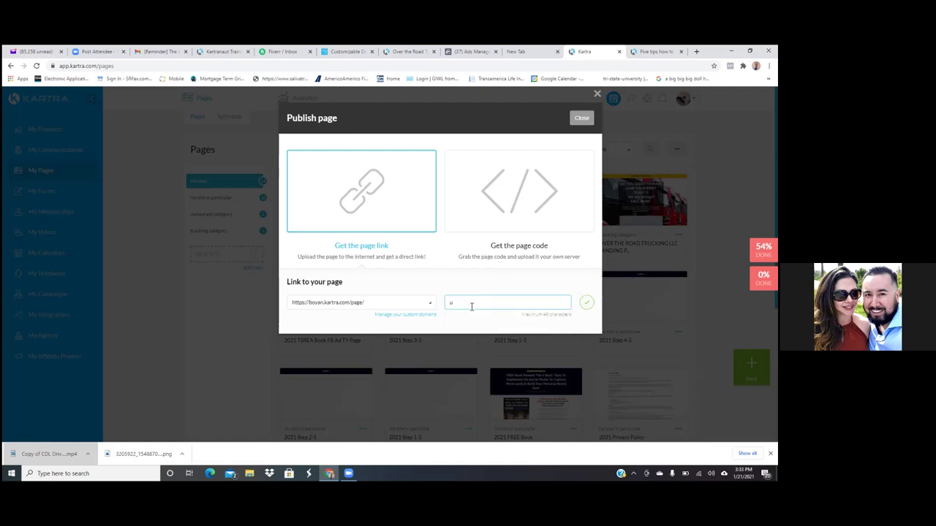
{"action": "key", "text": "Delete"}
{"action": "type", "text": "SCHEDUL"}
{"action": "key", "text": "BackSpace"}
{"action": "key", "text": "BackSpace"}
{"action": "key", "text": "BackSpace"}
{"action": "key", "text": "BackSpace"}
{"action": "key", "text": "BackSpace"}
{"action": "key", "text": "BackSpace"}
{"action": "key", "text": "BackSpace"}
{"action": "type", "text": "schedule"}
{"action": "type", "text": "yourstrategycallno"}
{"action": "left_click", "coordinate": [586, 304]}
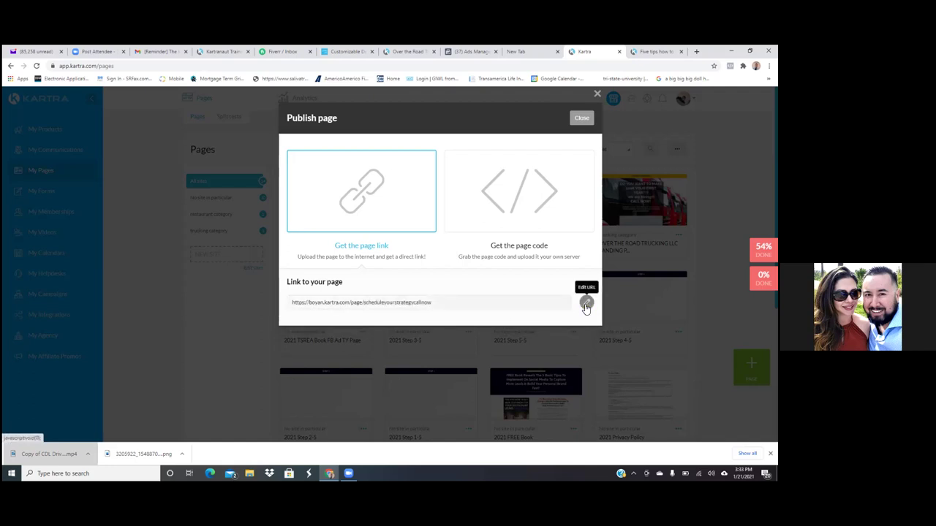
{"action": "left_click", "coordinate": [597, 96]}
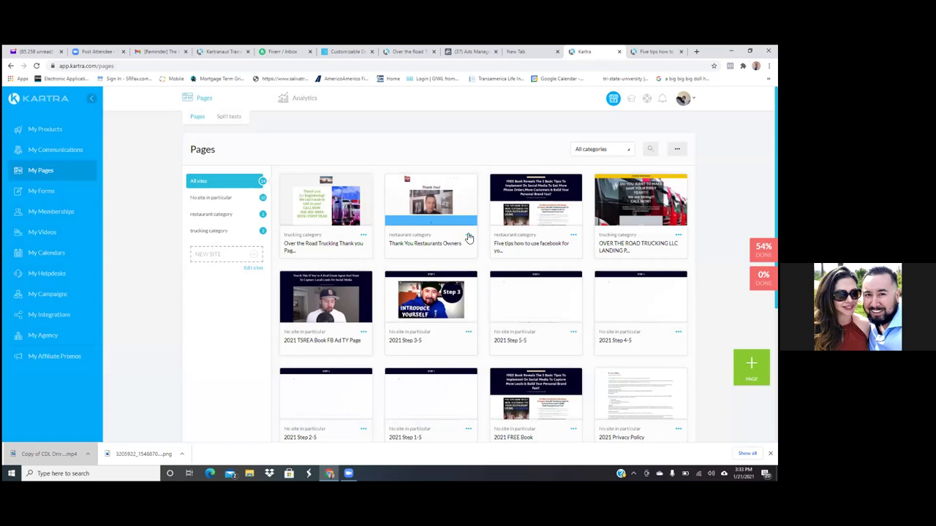
Step: Show the Thank You page's direct link and select it for copying
{"action": "left_click", "coordinate": [468, 235]}
{"action": "left_click", "coordinate": [512, 218]}
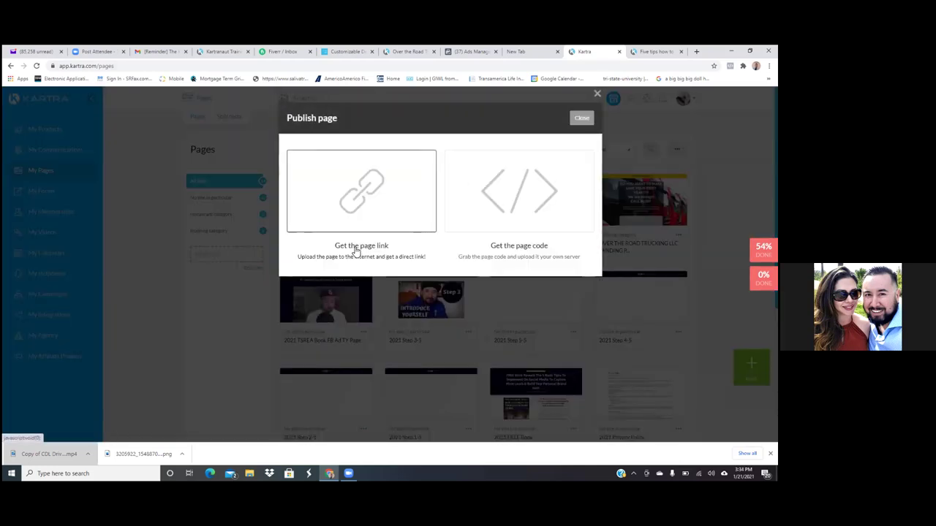
{"action": "left_click", "coordinate": [356, 247]}
{"action": "left_click_drag", "start_coordinate": [292, 304], "coordinate": [471, 315]}
{"action": "key", "text": "ctrl+c"}
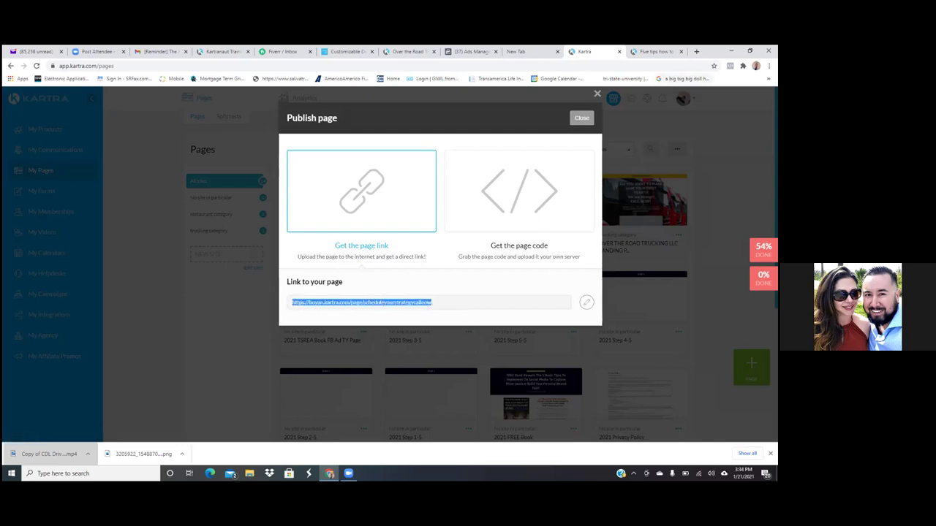
Step: Load the scheduleyourstrategycallnow link in a new tab, then return to Kartra and close the dialog
{"action": "left_click", "coordinate": [696, 51]}
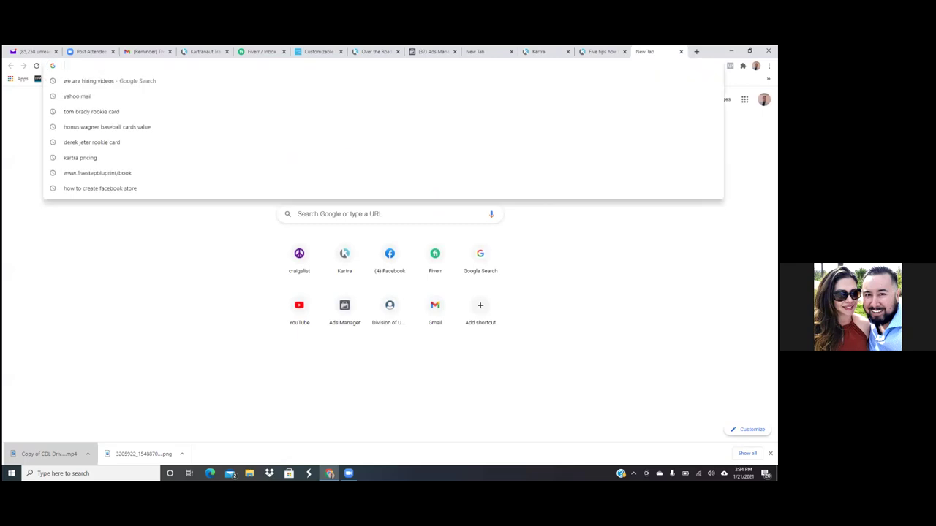
{"action": "key", "text": "ctrl+v"}
{"action": "key", "text": "Return"}
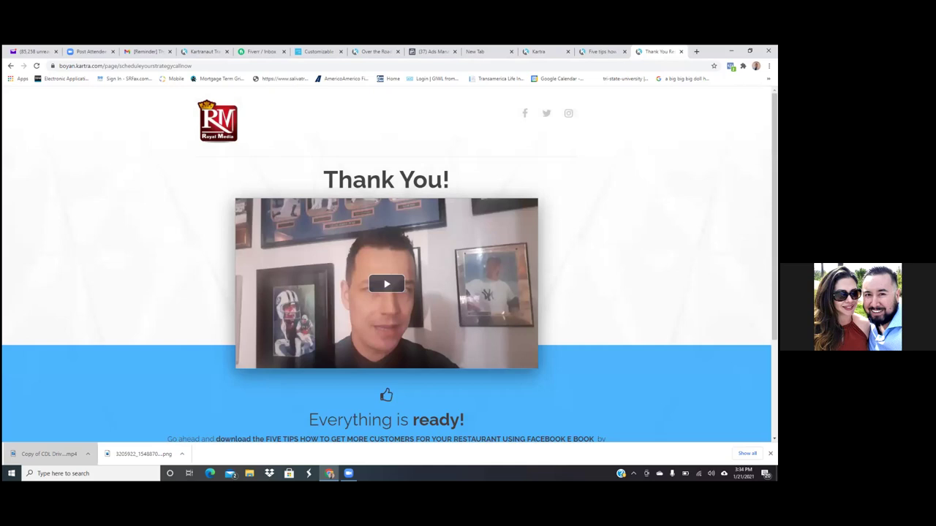
{"action": "left_click", "coordinate": [548, 54]}
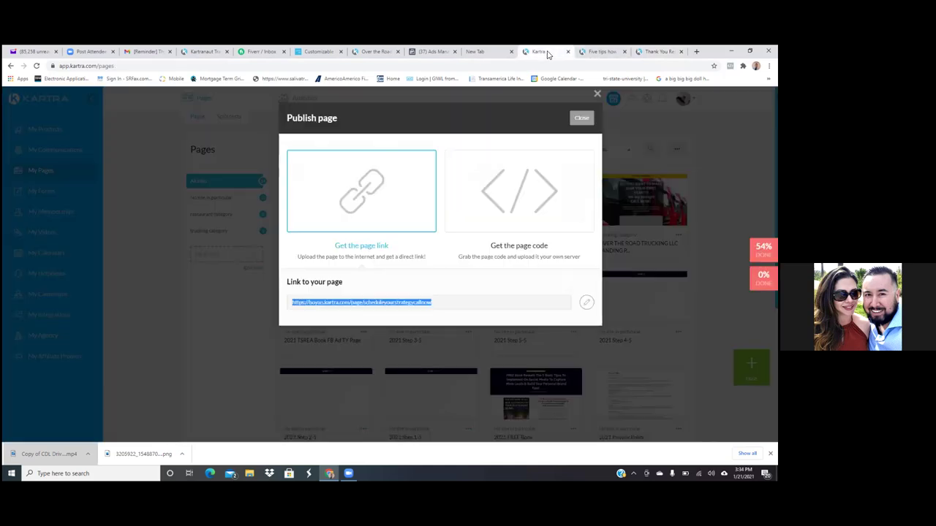
{"action": "left_click", "coordinate": [598, 93]}
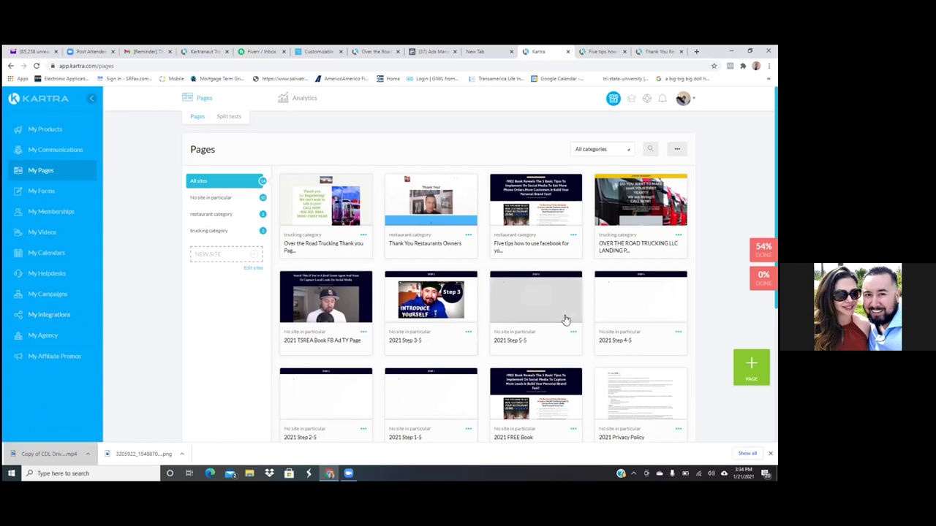
Step: Browse the Pages grid and open the options for the Five tips page card
{"action": "scroll", "coordinate": [482, 292], "scroll_direction": "down", "scroll_amount": 3}
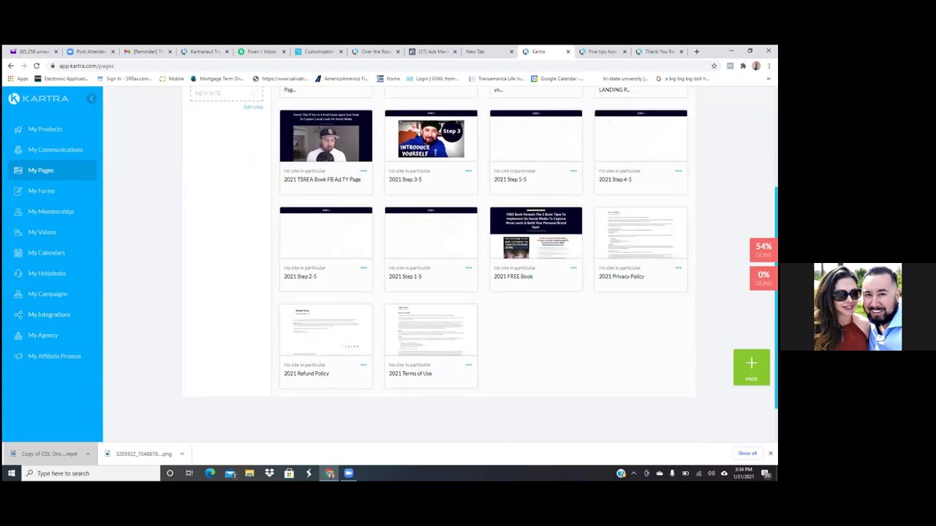
{"action": "scroll", "coordinate": [482, 263], "scroll_direction": "up", "scroll_amount": 2}
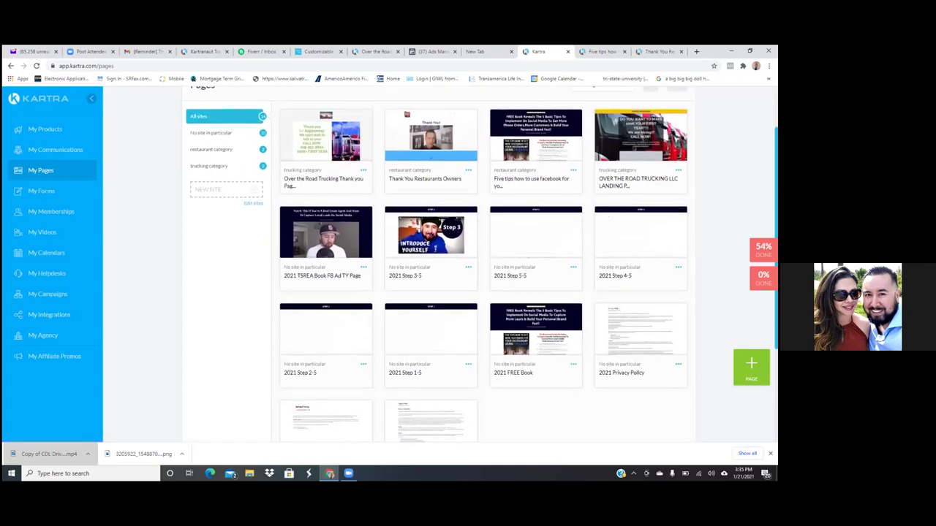
{"action": "scroll", "coordinate": [482, 293], "scroll_direction": "up", "scroll_amount": 1}
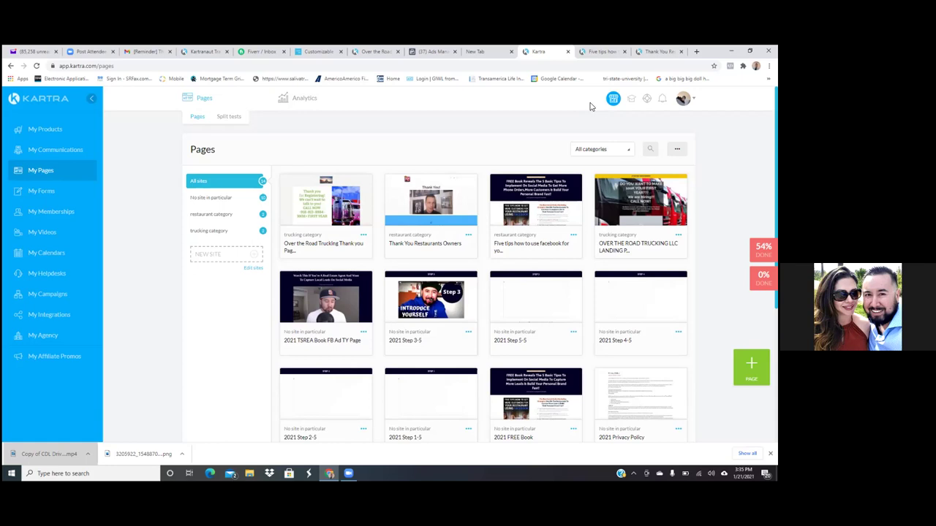
{"action": "left_click", "coordinate": [574, 236]}
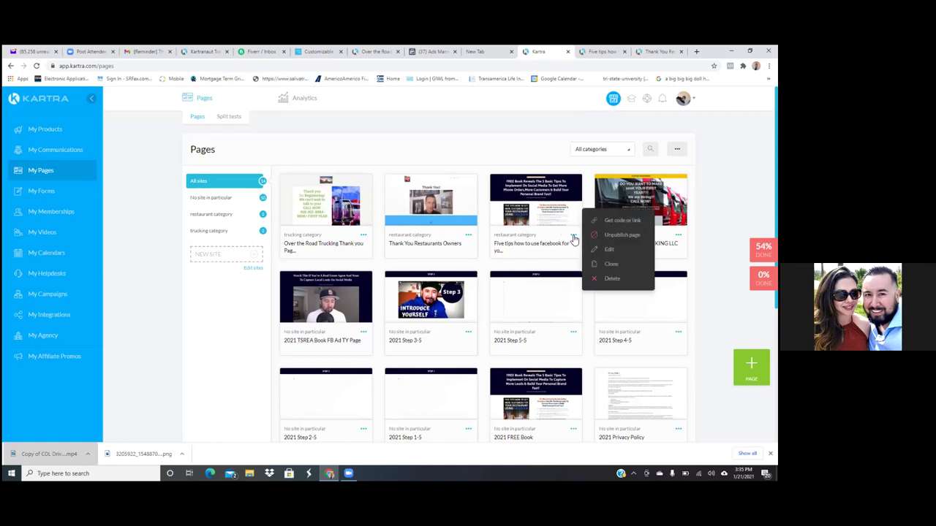
{"action": "left_click", "coordinate": [620, 220]}
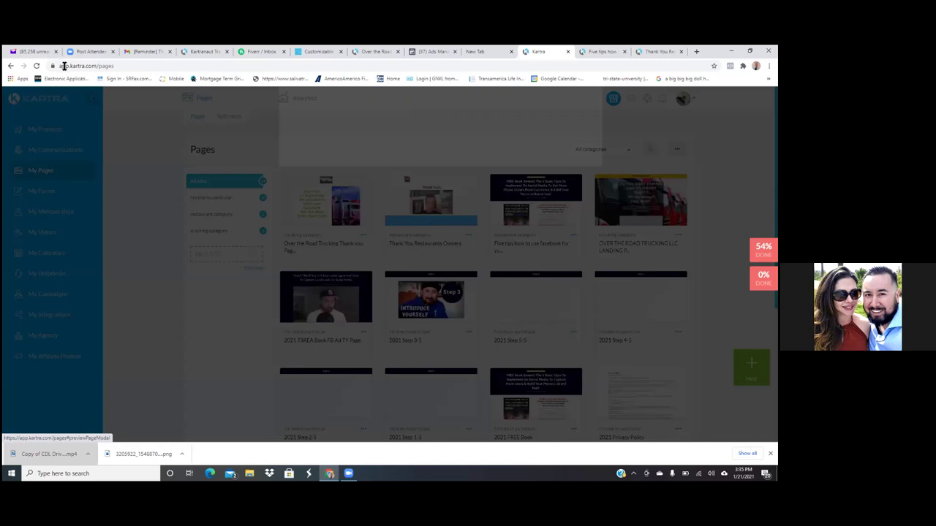
{"action": "key", "text": "ctrl+Tab"}
{"action": "left_click_drag", "start_coordinate": [59, 65], "coordinate": [258, 64]}
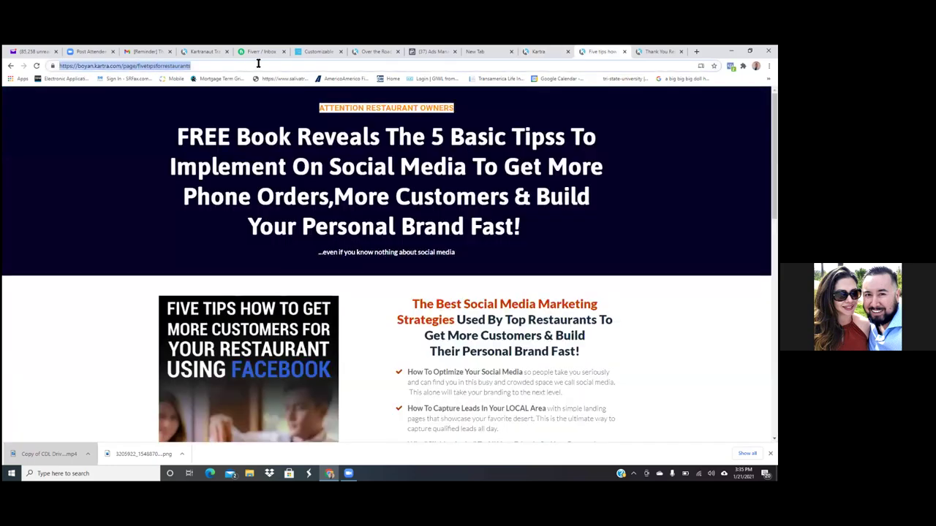
{"action": "left_click", "coordinate": [201, 65]}
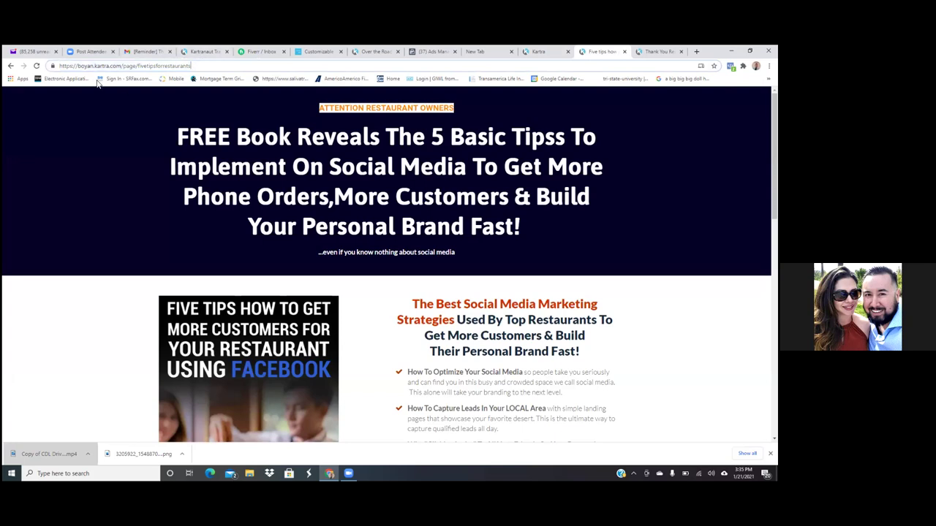
{"action": "left_click_drag", "start_coordinate": [79, 66], "coordinate": [191, 69]}
{"action": "key", "text": "ctrl+c"}
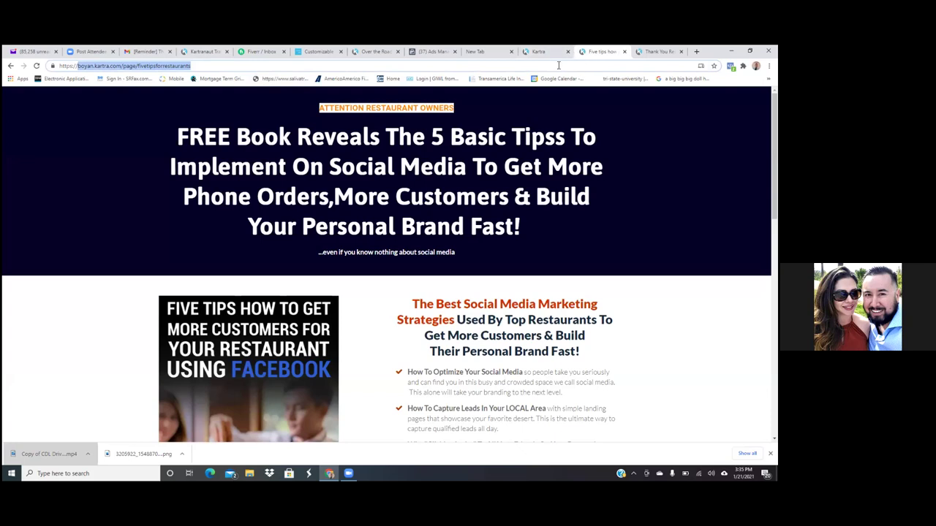
{"action": "left_click", "coordinate": [436, 52]}
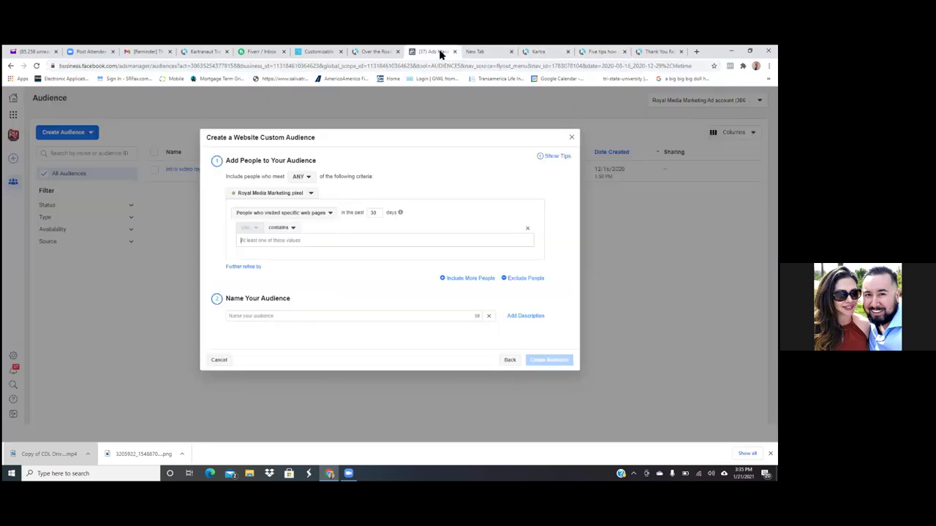
Step: Set the URL rule to the fivetipsforrestaurants address over 180 days and add an exclusion rule
{"action": "left_click", "coordinate": [280, 240]}
{"action": "key", "text": "ctrl+v"}
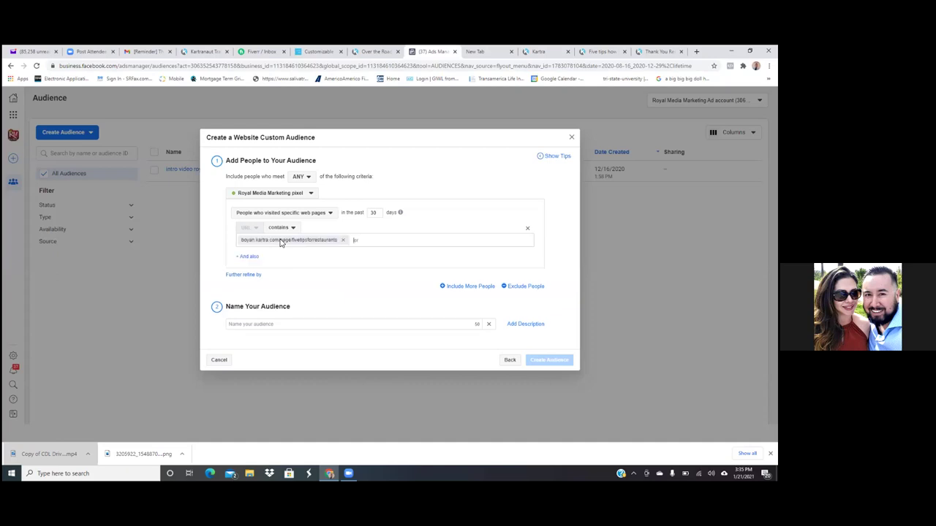
{"action": "left_click", "coordinate": [380, 212]}
{"action": "key", "text": "BackSpace"}
{"action": "key", "text": "BackSpace"}
{"action": "type", "text": "180"}
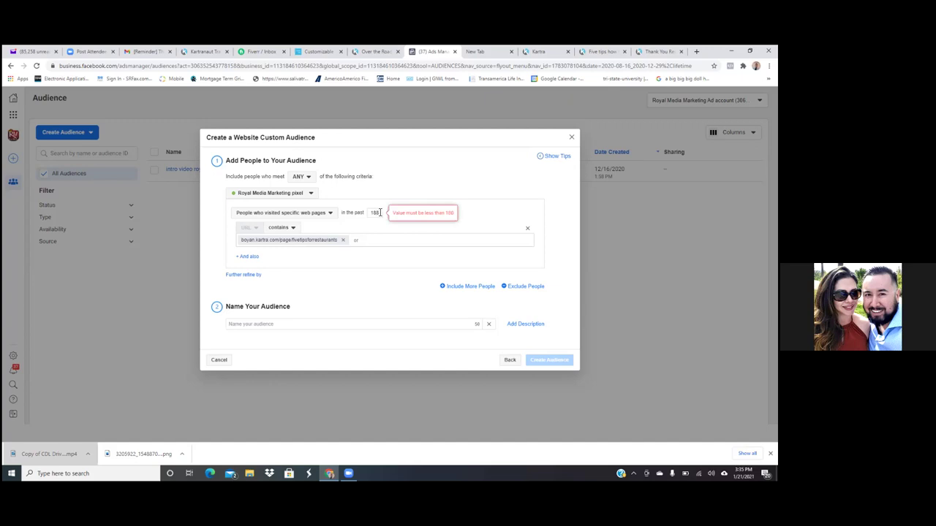
{"action": "key", "text": "BackSpace"}
{"action": "type", "text": "0"}
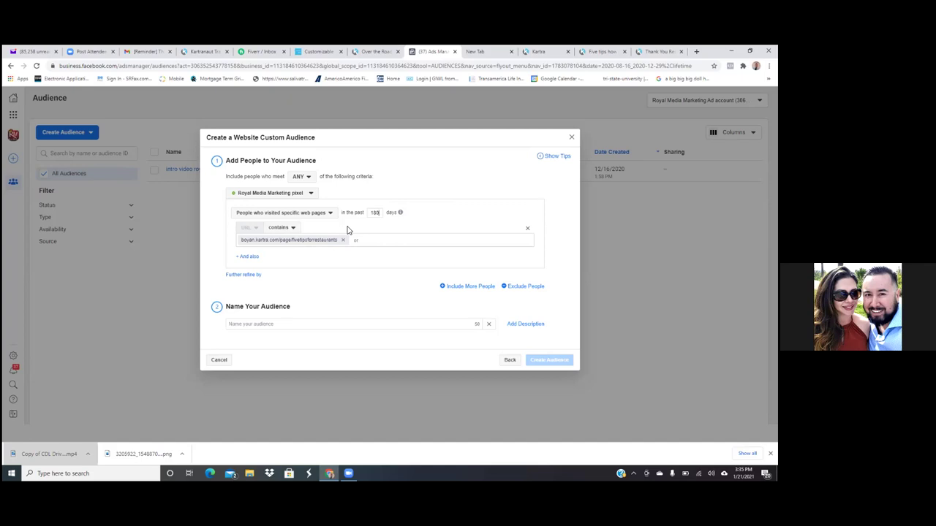
{"action": "left_click", "coordinate": [514, 288]}
Step: Copy the scheduleyourstrategycallnow thank-you page address from the Thank You page tab
{"action": "left_click", "coordinate": [657, 51]}
{"action": "double_click", "coordinate": [154, 65]}
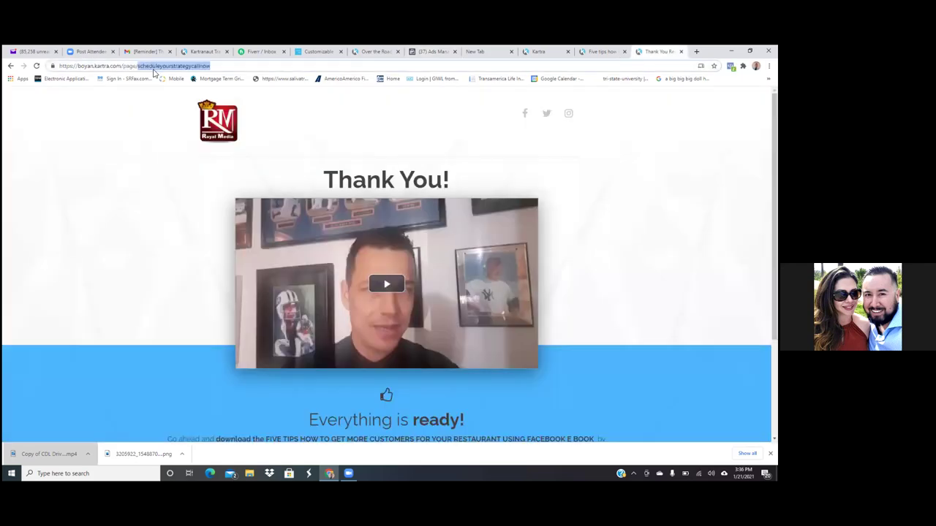
{"action": "left_click", "coordinate": [81, 67]}
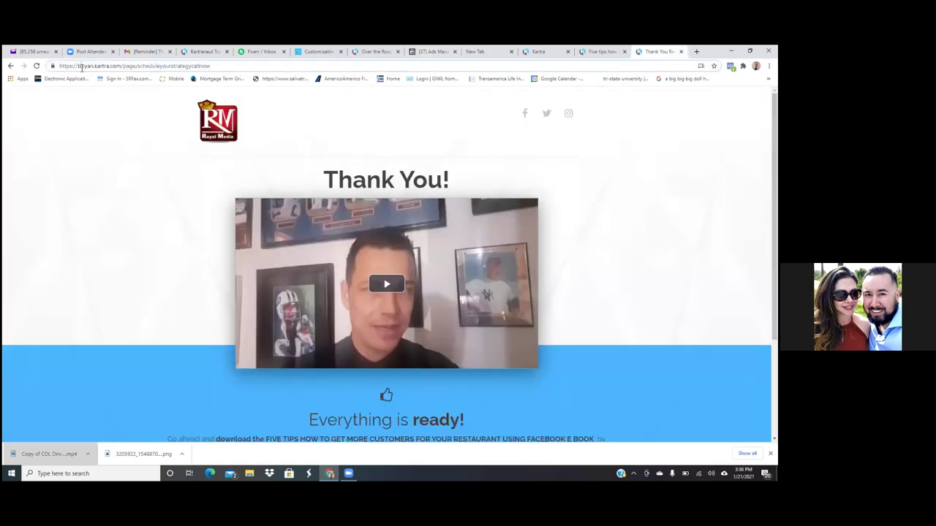
{"action": "left_click_drag", "start_coordinate": [77, 66], "coordinate": [59, 66]}
{"action": "left_click", "coordinate": [218, 65]}
{"action": "left_click_drag", "start_coordinate": [212, 67], "coordinate": [78, 66]}
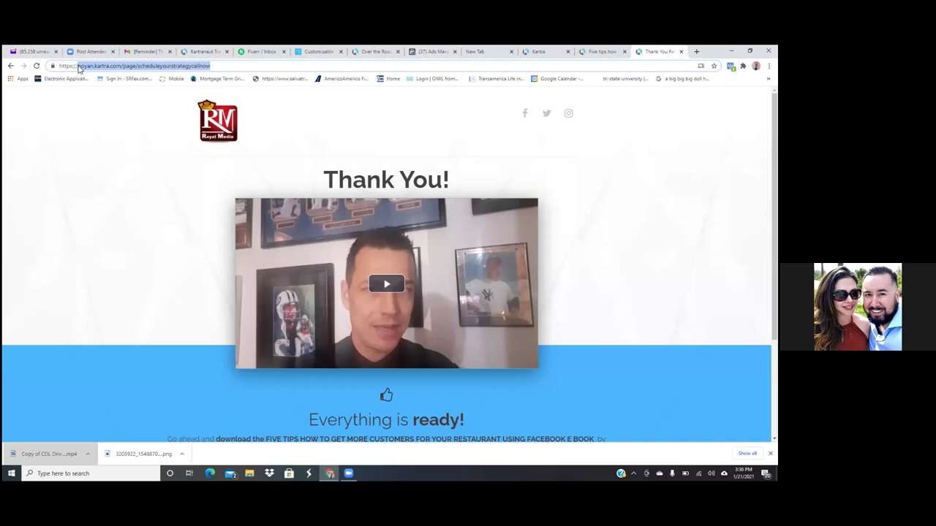
Step: Exclude people who visited the pasted thank-you page URL within 180 days
{"action": "left_click", "coordinate": [552, 53]}
{"action": "left_click", "coordinate": [468, 52]}
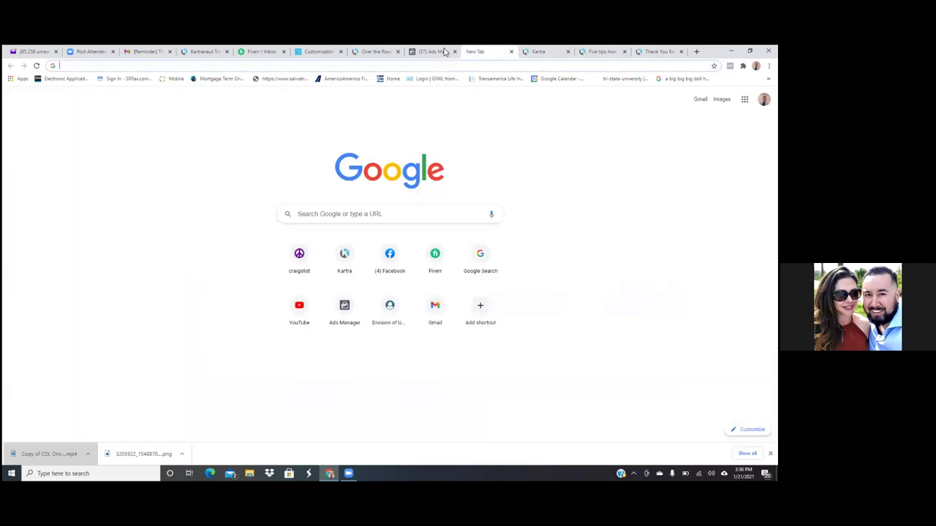
{"action": "left_click", "coordinate": [443, 52]}
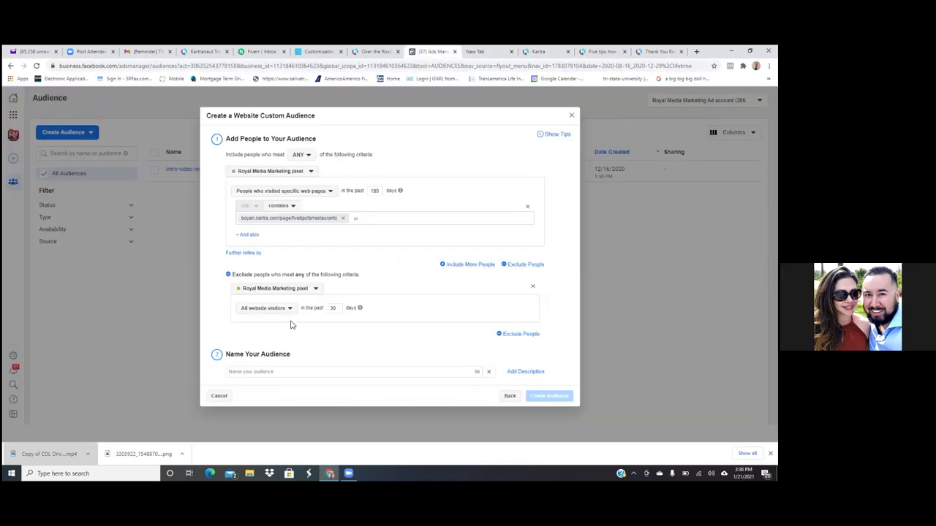
{"action": "left_click", "coordinate": [293, 309]}
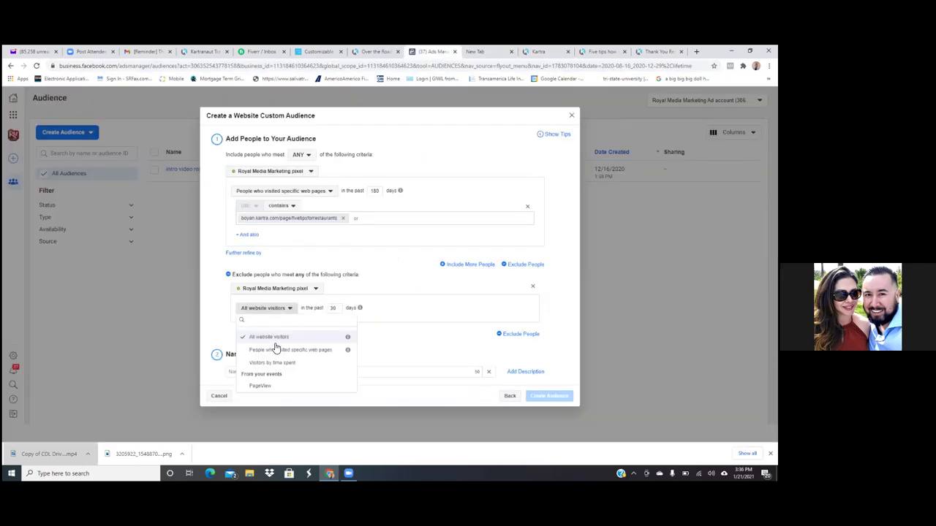
{"action": "left_click", "coordinate": [275, 349]}
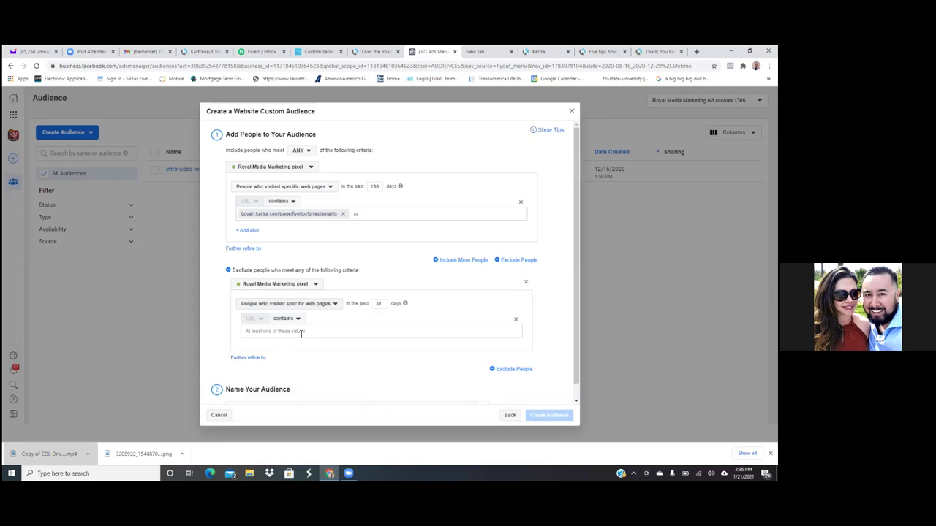
{"action": "type", "text": "boyan.kartra.com/page/scheduleyourstrategycallnow"}
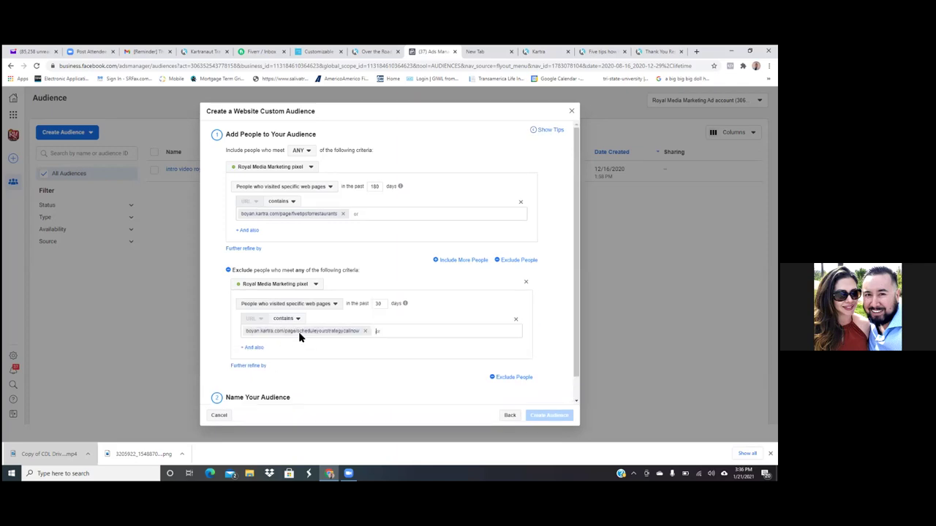
{"action": "double_click", "coordinate": [378, 304]}
{"action": "key", "text": "BackSpace"}
{"action": "type", "text": "180"}
Step: Name the audience 'Landing page 5 tips visitors (only)' and create it
{"action": "scroll", "coordinate": [480, 284], "scroll_direction": "down", "scroll_amount": 1}
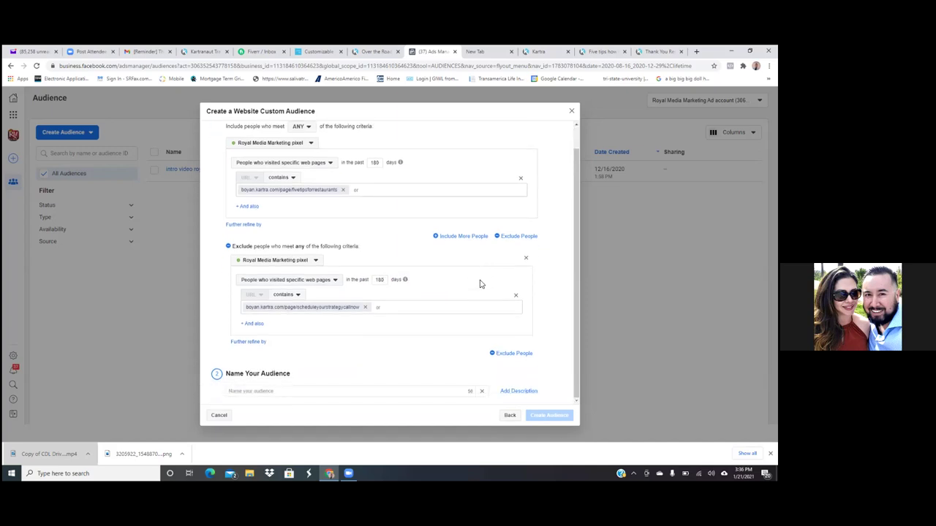
{"action": "left_click", "coordinate": [404, 392]}
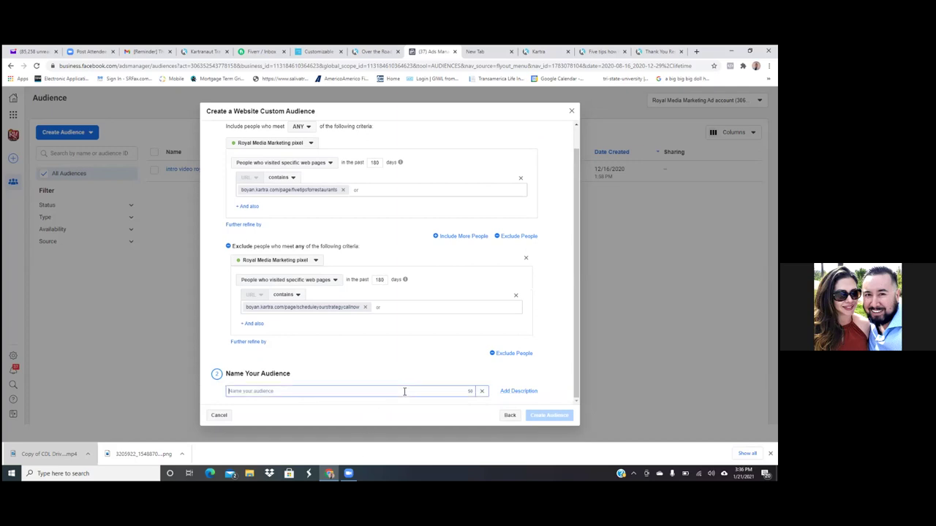
{"action": "type", "text": "Landing"}
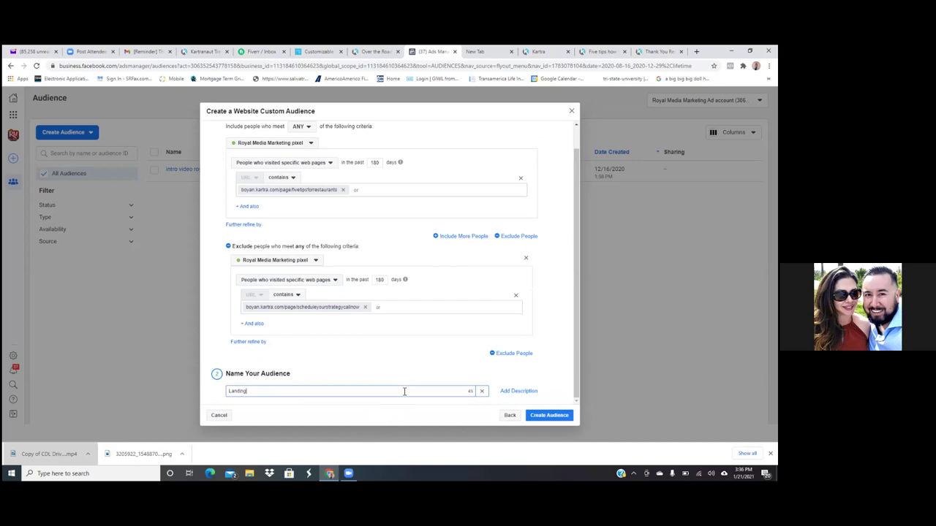
{"action": "type", "text": " page f"}
{"action": "type", "text": " tips vi"}
{"action": "type", "text": "sit"}
{"action": "type", "text": "ors only"}
{"action": "type", "text": "("}
{"action": "type", "text": "on"}
{"action": "left_click", "coordinate": [539, 404]}
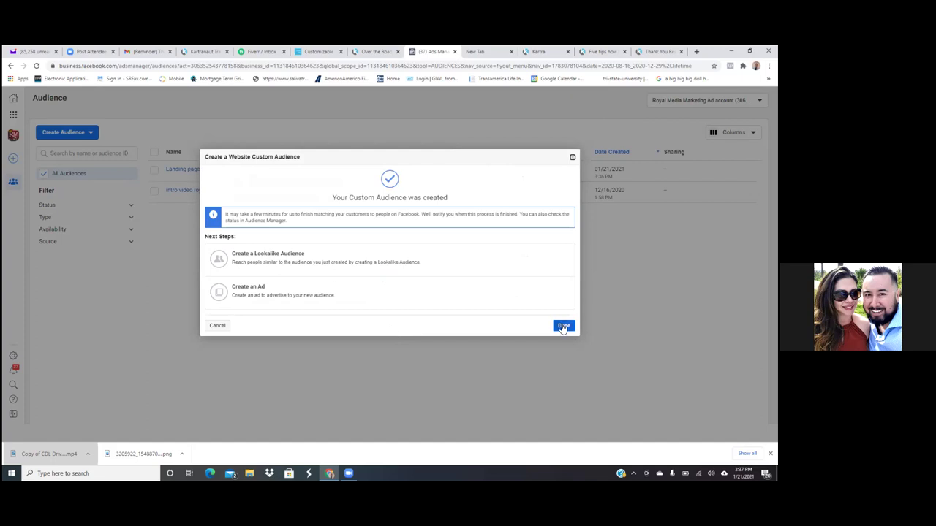
Step: Start a new website custom audience including people who visited specific web pages
{"action": "left_click", "coordinate": [564, 326]}
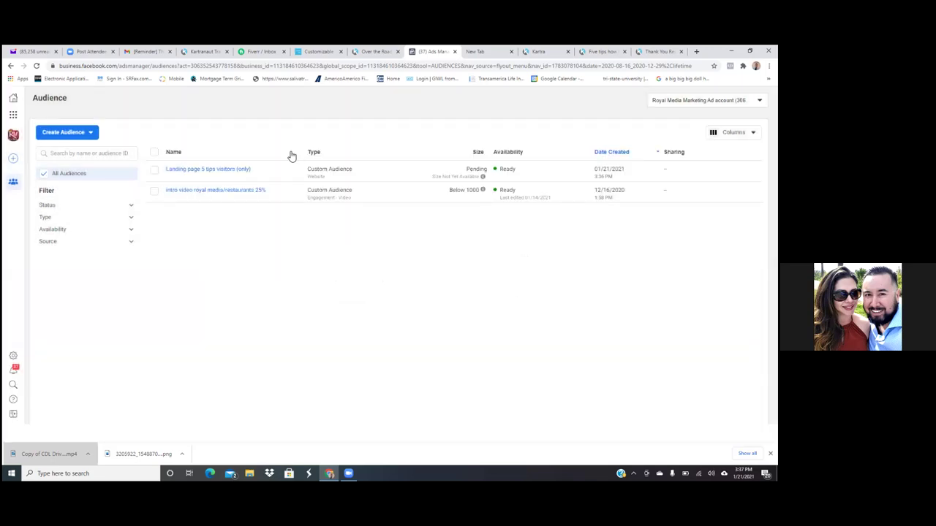
{"action": "left_click", "coordinate": [80, 135]}
{"action": "left_click", "coordinate": [71, 153]}
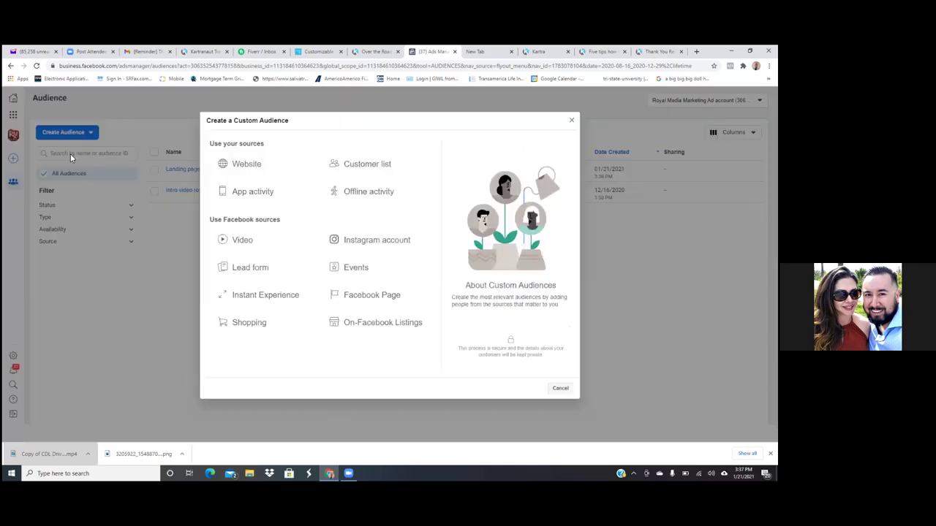
{"action": "left_click", "coordinate": [573, 122]}
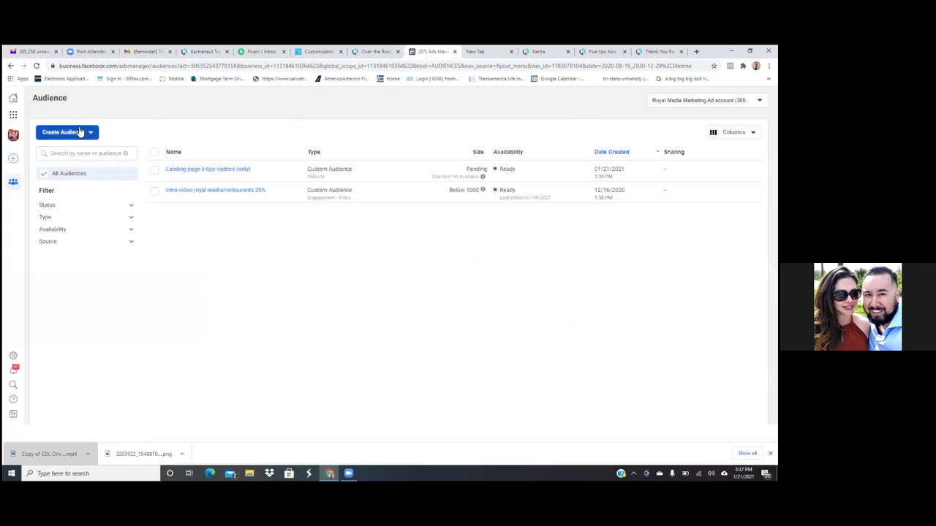
{"action": "left_click", "coordinate": [80, 133]}
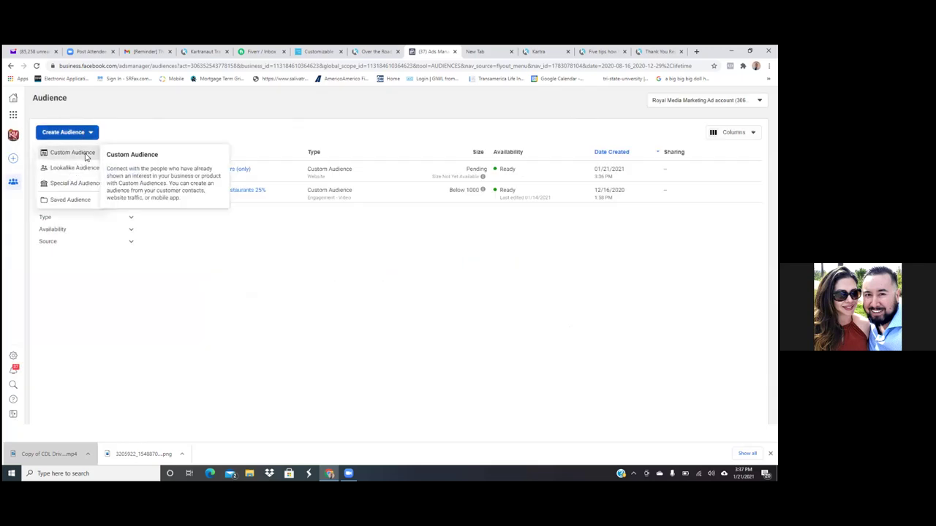
{"action": "left_click", "coordinate": [85, 157]}
{"action": "left_click", "coordinate": [238, 162]}
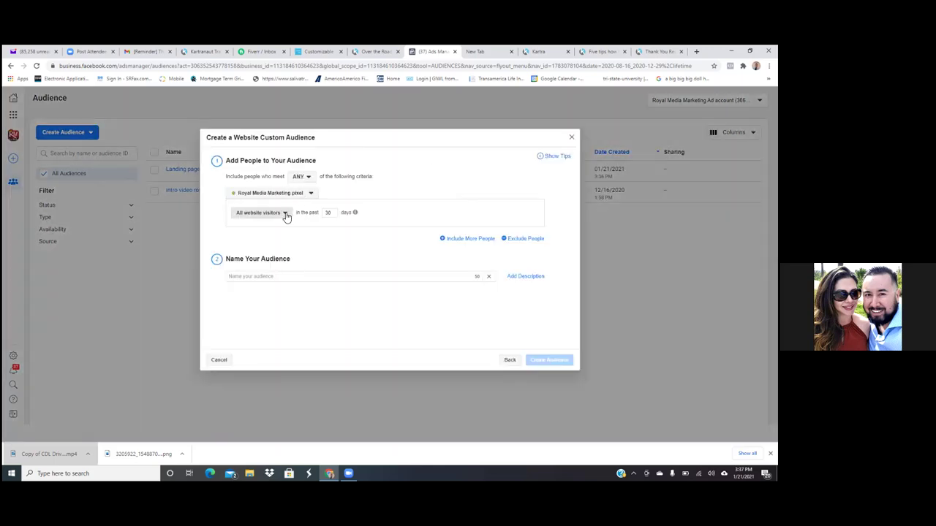
{"action": "left_click", "coordinate": [285, 215]}
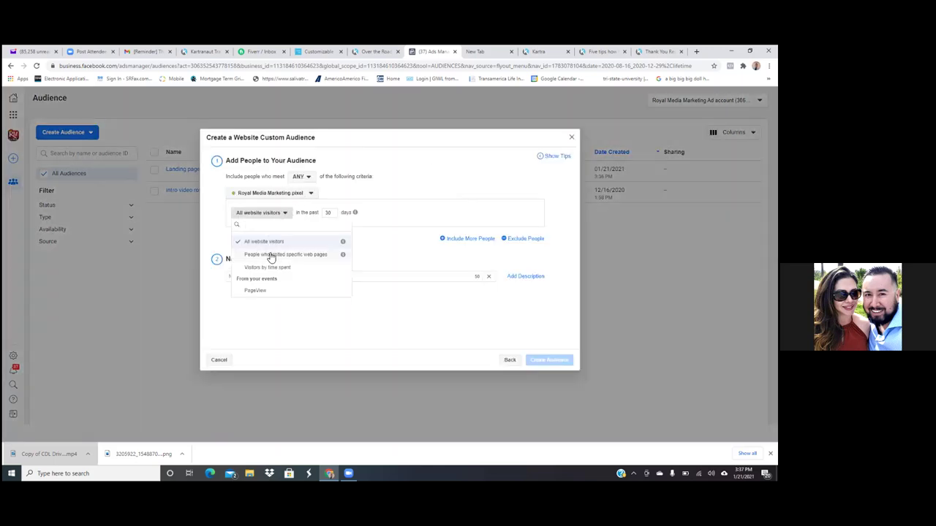
{"action": "left_click", "coordinate": [270, 255]}
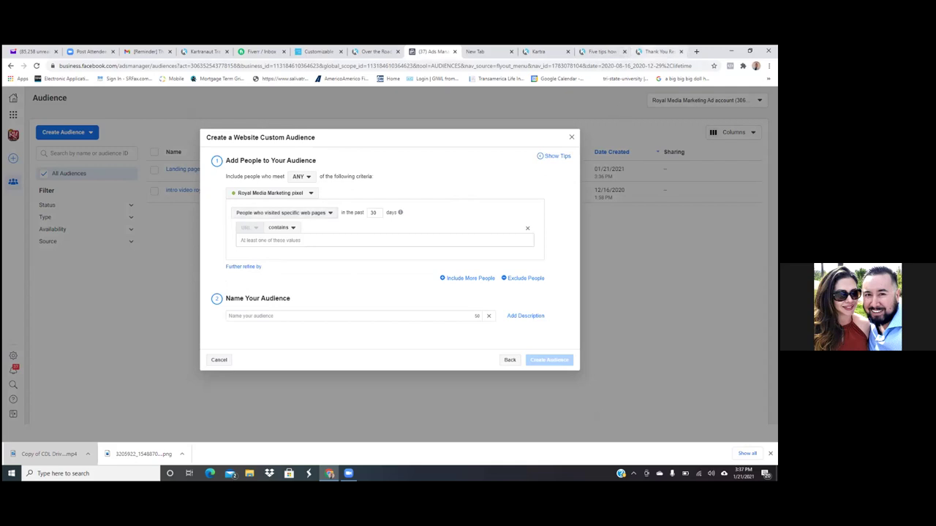
Step: Use the thank-you page URL with a 180-day window and name it 'Thank you page five tips (leads only)'
{"action": "left_click", "coordinate": [658, 52]}
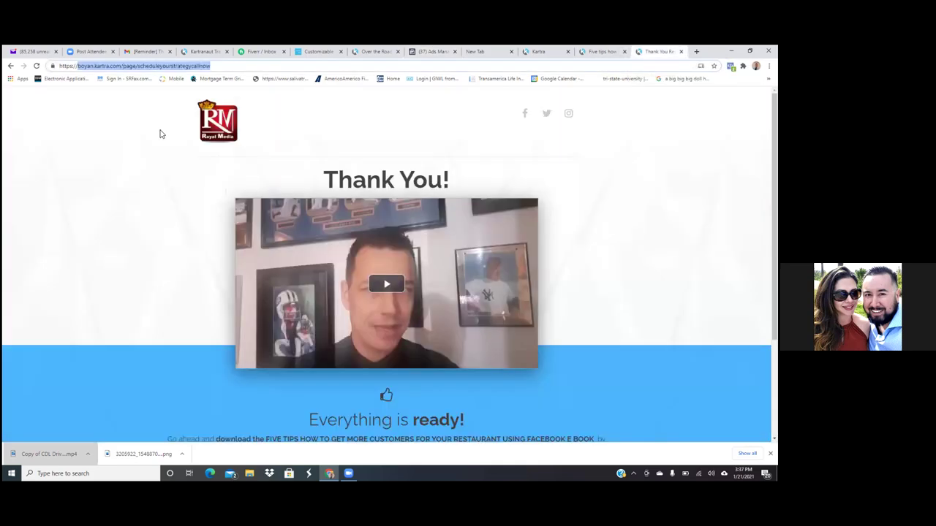
{"action": "left_click_drag", "start_coordinate": [77, 68], "coordinate": [255, 67]}
{"action": "key", "text": "ctrl+c"}
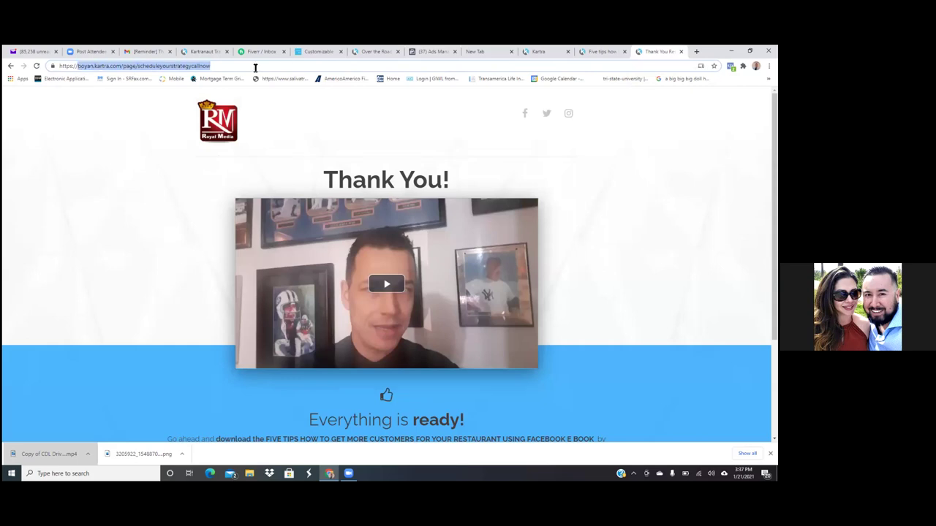
{"action": "left_click", "coordinate": [431, 53]}
{"action": "left_click", "coordinate": [289, 242]}
{"action": "key", "text": "ctrl+v"}
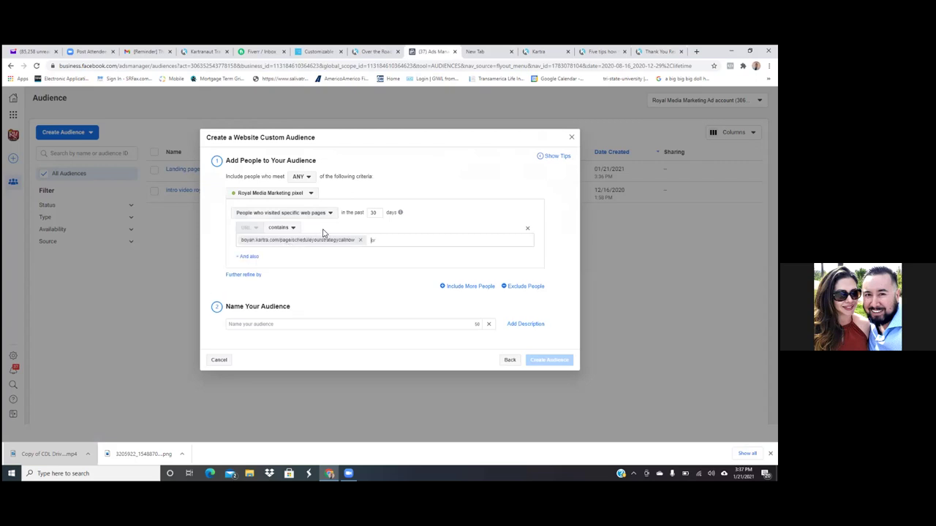
{"action": "double_click", "coordinate": [380, 212]}
{"action": "key", "text": "BackSpace"}
{"action": "type", "text": "18"}
{"action": "left_click", "coordinate": [416, 323]}
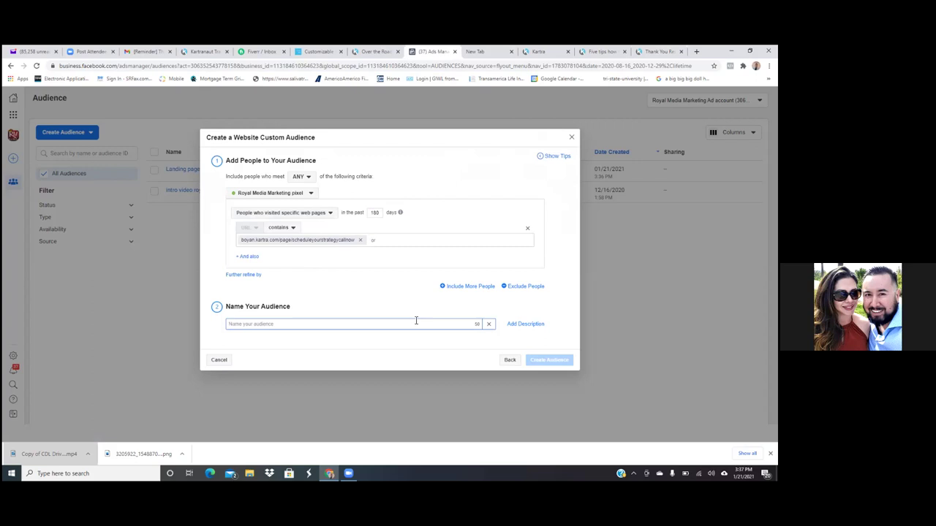
{"action": "type", "text": "Thank y"}
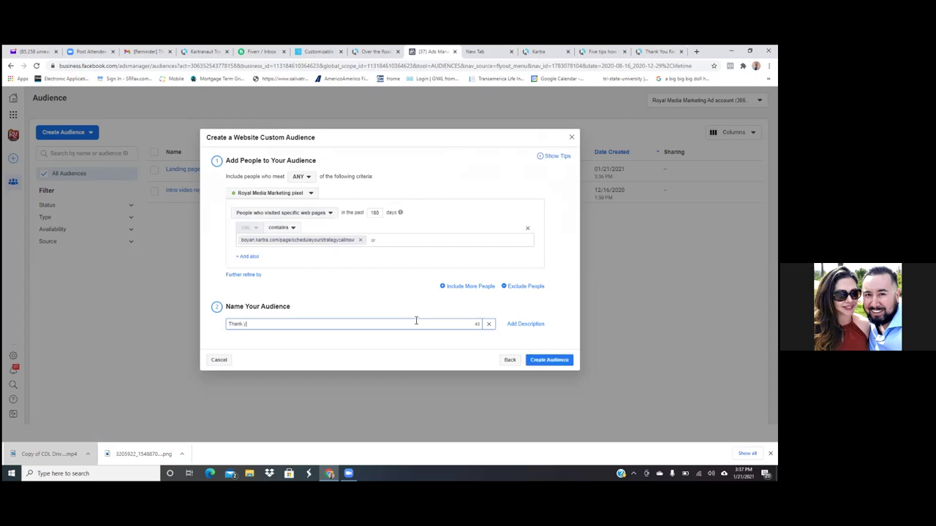
{"action": "type", "text": "ou page"}
{"action": "type", "text": " five tip"}
{"action": "type", "text": "s (leads"}
{"action": "type", "text": " only"}
Step: Create the 'Thank you page five tips (leads only)' audience, then go to the main Ads Manager page
{"action": "left_click", "coordinate": [564, 360]}
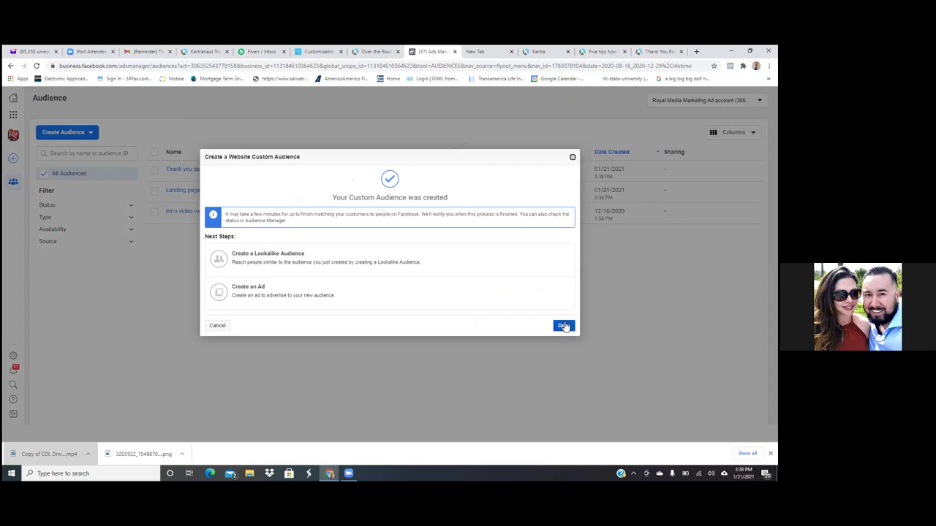
{"action": "left_click", "coordinate": [564, 326]}
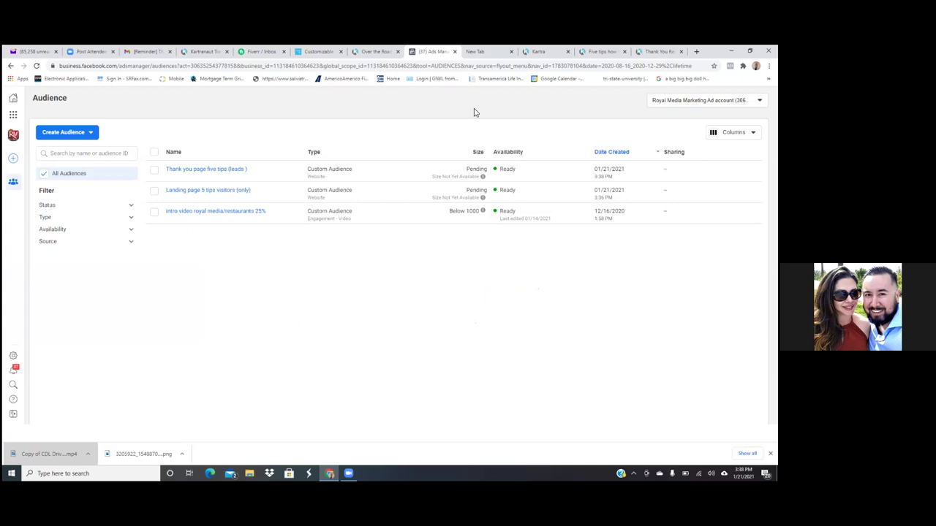
{"action": "left_click", "coordinate": [13, 117]}
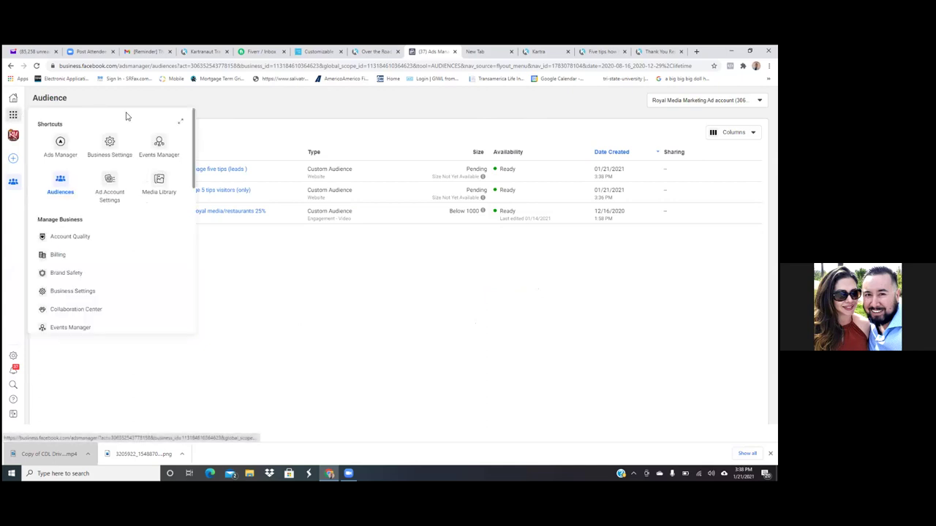
{"action": "left_click", "coordinate": [59, 143]}
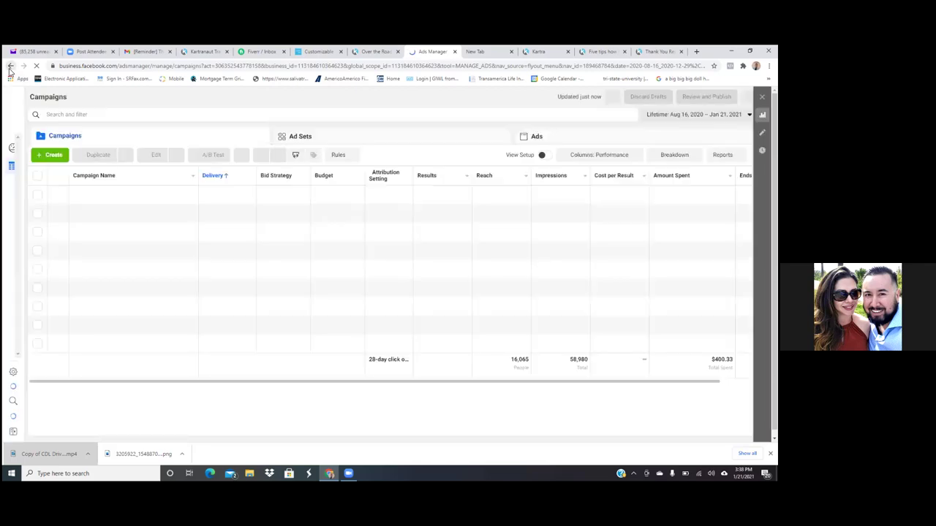
Step: Return to the Audiences list and bring up the business tools shortcuts
{"action": "left_click", "coordinate": [11, 66]}
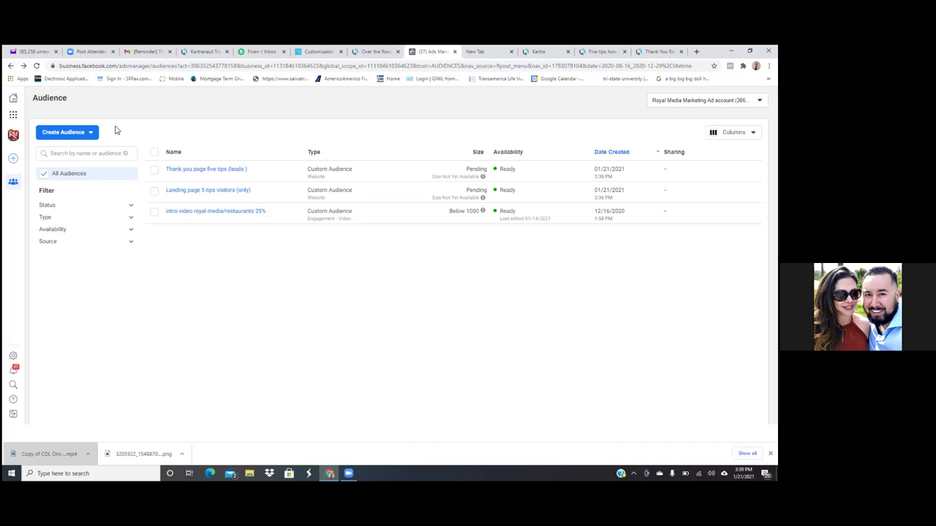
{"action": "left_click", "coordinate": [13, 116]}
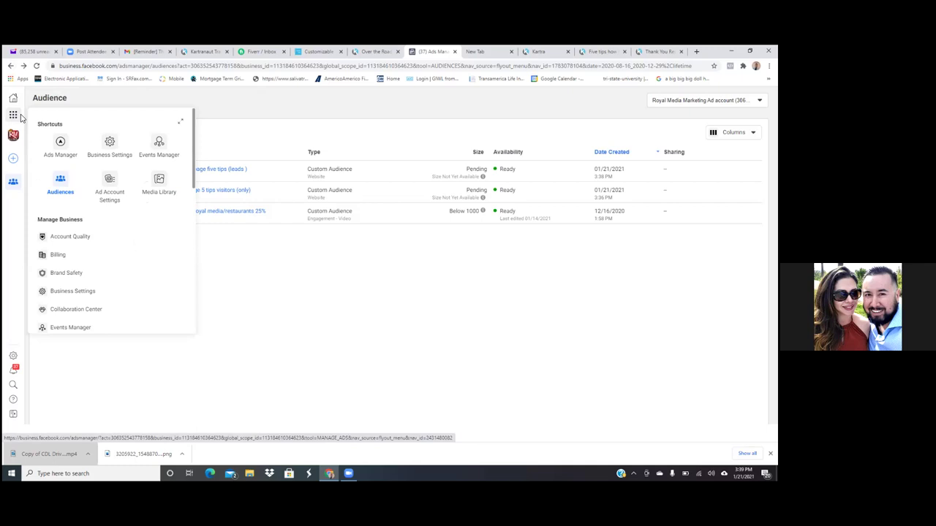
Step: Go to Events Manager's Custom Conversions page and begin a new custom conversion
{"action": "left_click", "coordinate": [161, 142]}
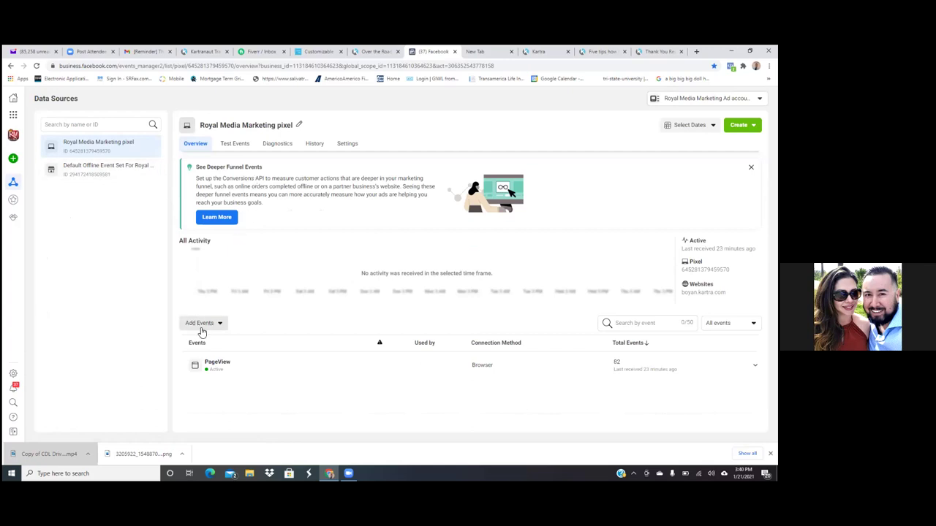
{"action": "mouse_move", "coordinate": [15, 182]}
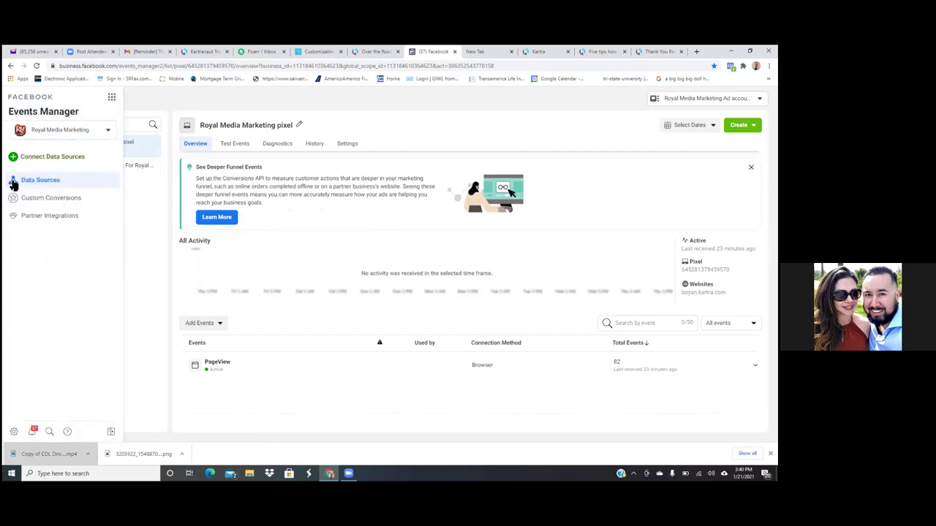
{"action": "left_click", "coordinate": [58, 203]}
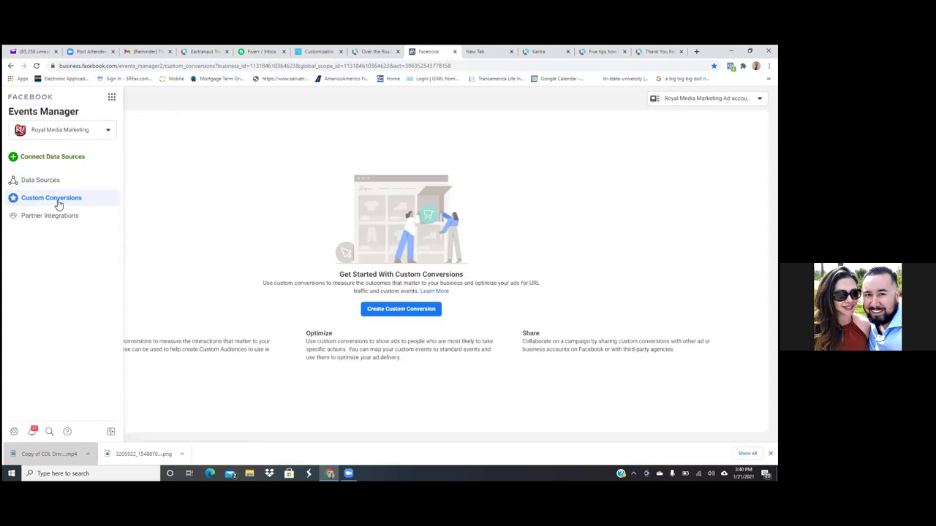
{"action": "left_click", "coordinate": [399, 309]}
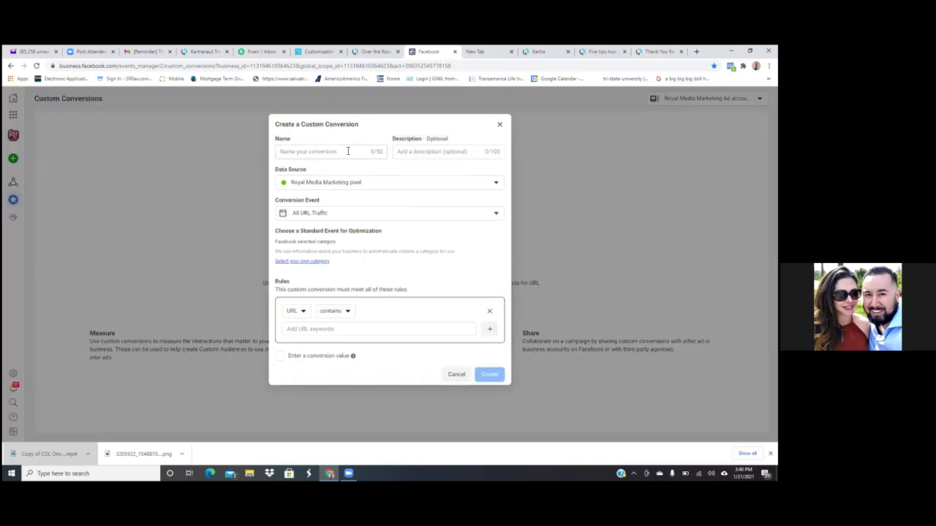
Step: Name the custom conversion 'Five Tips Leads'
{"action": "left_click", "coordinate": [348, 151]}
{"action": "type", "text": "t"}
{"action": "key", "text": "BackSpace"}
{"action": "type", "text": "fi"}
{"action": "key", "text": "BackSpace"}
{"action": "key", "text": "BackSpace"}
{"action": "type", "text": "thankyoupage"}
{"action": "key", "text": "BackSpace"}
{"action": "key", "text": "BackSpace"}
{"action": "key", "text": "BackSpace"}
{"action": "key", "text": "BackSpace"}
{"action": "key", "text": "BackSpace"}
{"action": "key", "text": "BackSpace"}
{"action": "key", "text": "BackSpace"}
{"action": "key", "text": "BackSpace"}
{"action": "key", "text": "BackSpace"}
{"action": "key", "text": "BackSpace"}
{"action": "key", "text": "BackSpace"}
{"action": "type", "text": "five tips leads"}
{"action": "left_click", "coordinate": [282, 150]}
{"action": "key", "text": "BackSpace"}
{"action": "type", "text": "F"}
{"action": "left_click", "coordinate": [297, 152]}
{"action": "key", "text": "BackSpace"}
{"action": "type", "text": "Ti"}
{"action": "left_click", "coordinate": [306, 152]}
{"action": "key", "text": "BackSpace"}
{"action": "type", "text": "L"}
Step: Set its category to Lead, use the thank-you URL as the URL-contains rule, and create it
{"action": "left_click", "coordinate": [301, 262]}
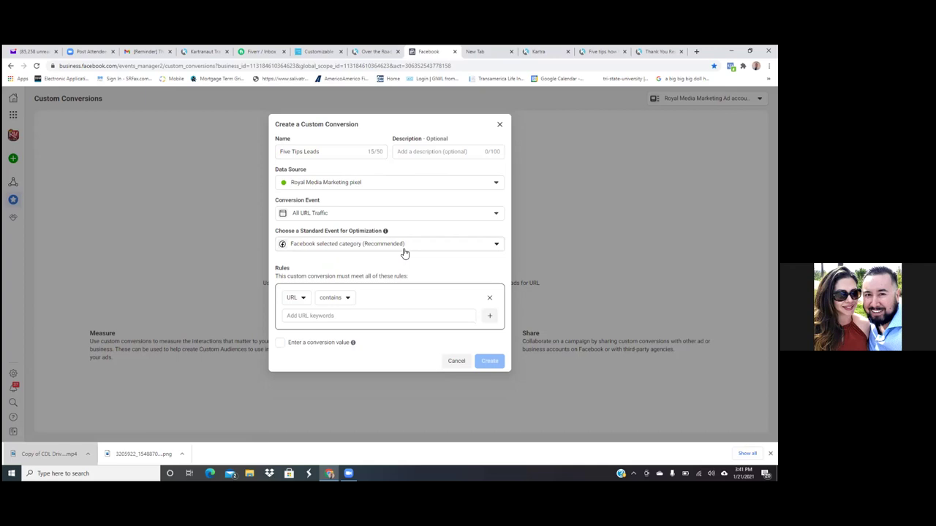
{"action": "left_click", "coordinate": [502, 247]}
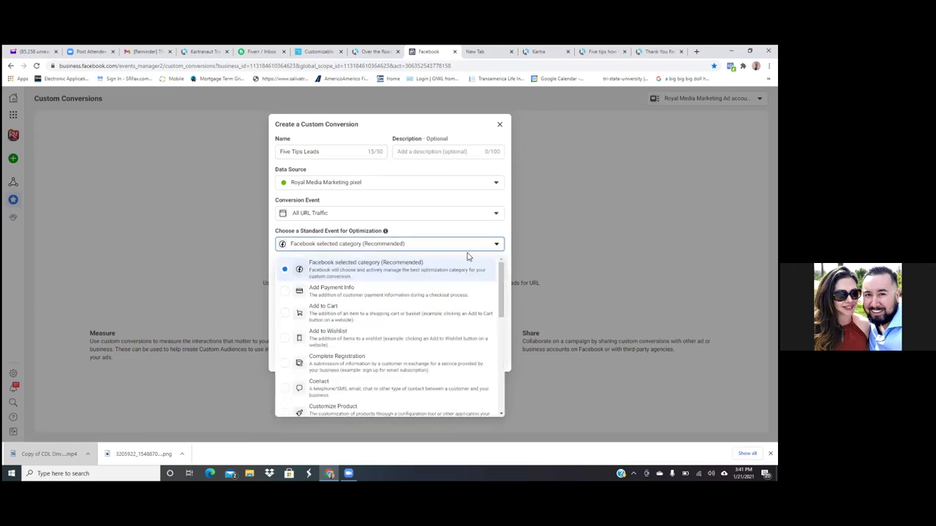
{"action": "left_click_drag", "start_coordinate": [502, 304], "coordinate": [501, 371]}
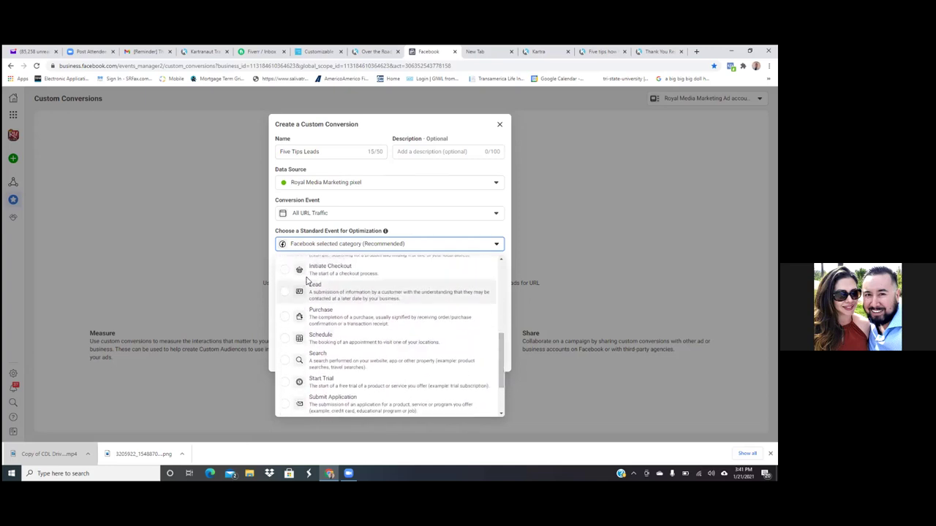
{"action": "left_click", "coordinate": [284, 296]}
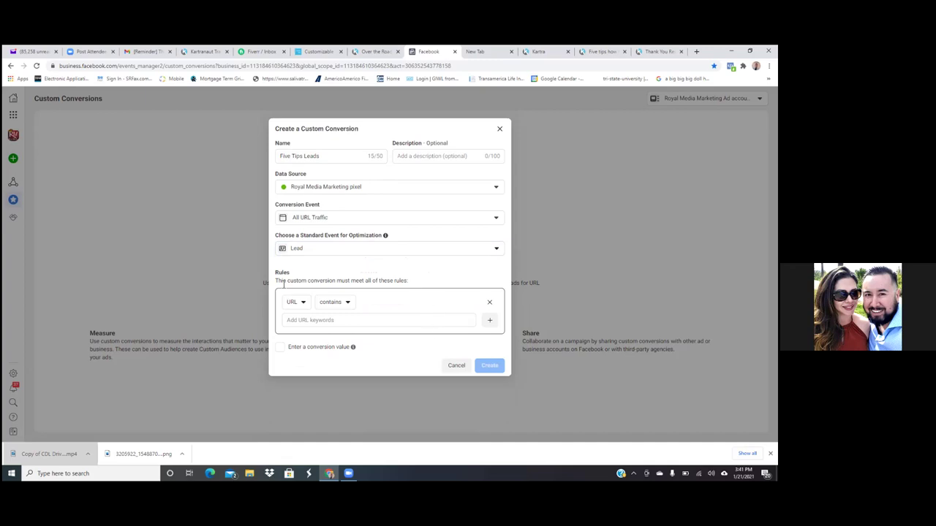
{"action": "left_click", "coordinate": [297, 320]}
{"action": "key", "text": "ctrl+v"}
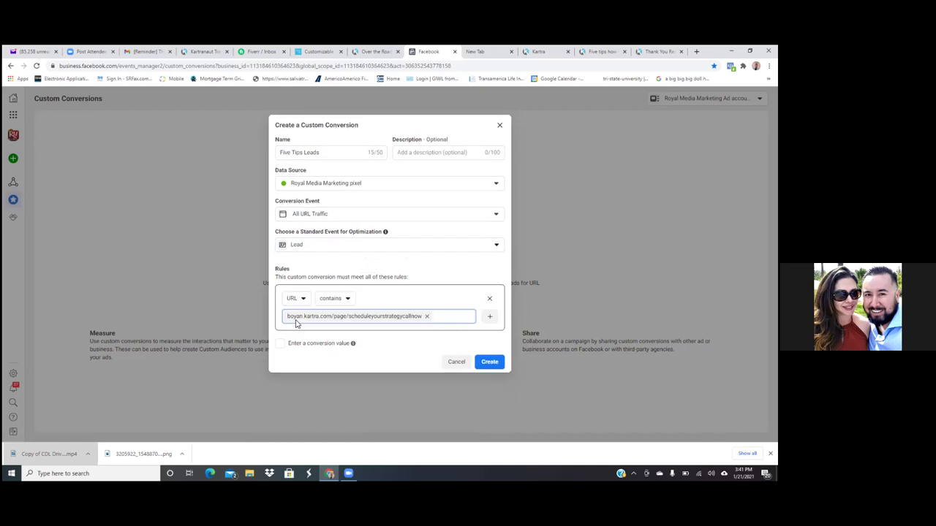
{"action": "left_click", "coordinate": [490, 363]}
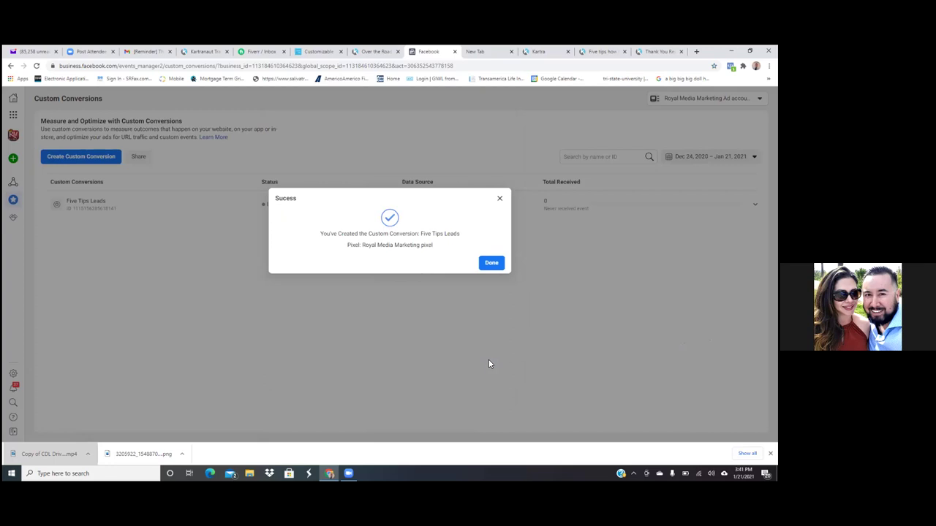
Step: Reload the Kartra thank-you page and confirm the pixel checker shows Five Tips Leads firing
{"action": "left_click", "coordinate": [491, 264]}
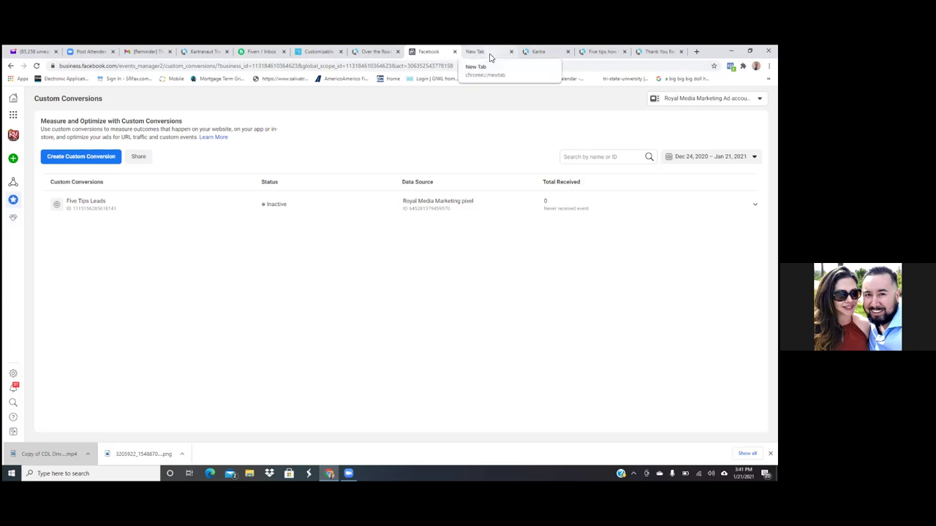
{"action": "left_click", "coordinate": [658, 51]}
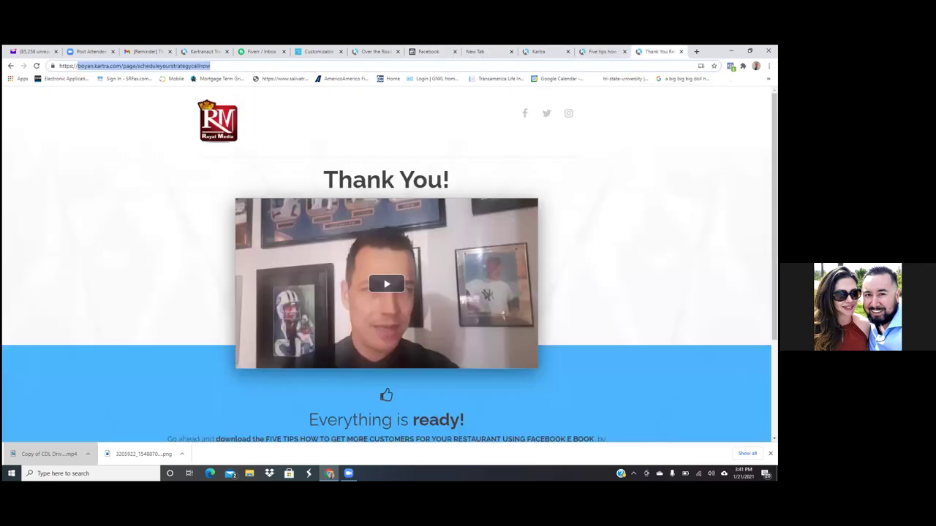
{"action": "left_click", "coordinate": [37, 66]}
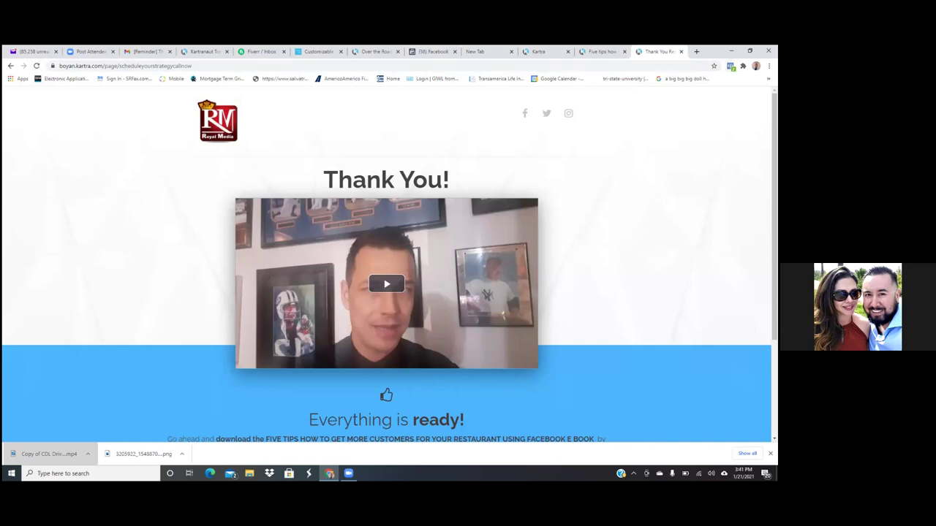
{"action": "left_click", "coordinate": [730, 66]}
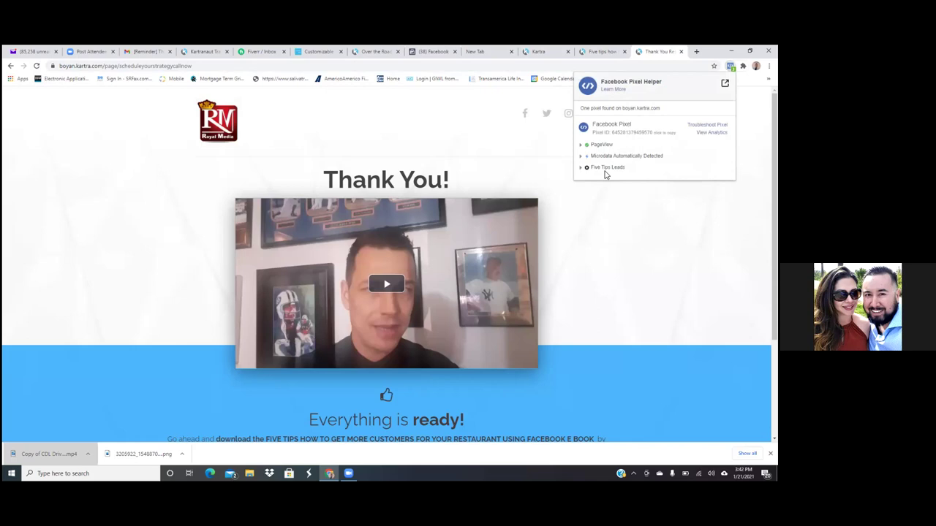
{"action": "left_click", "coordinate": [618, 215]}
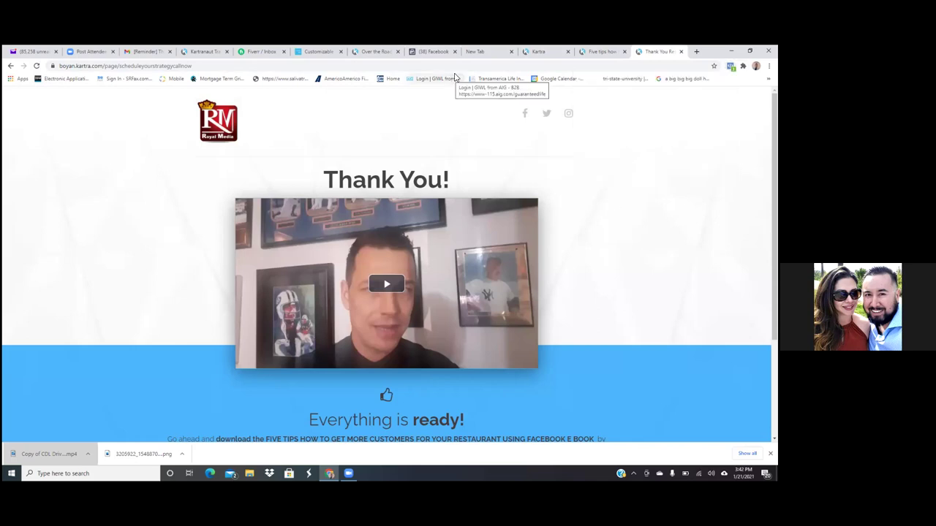
{"action": "left_click", "coordinate": [432, 51]}
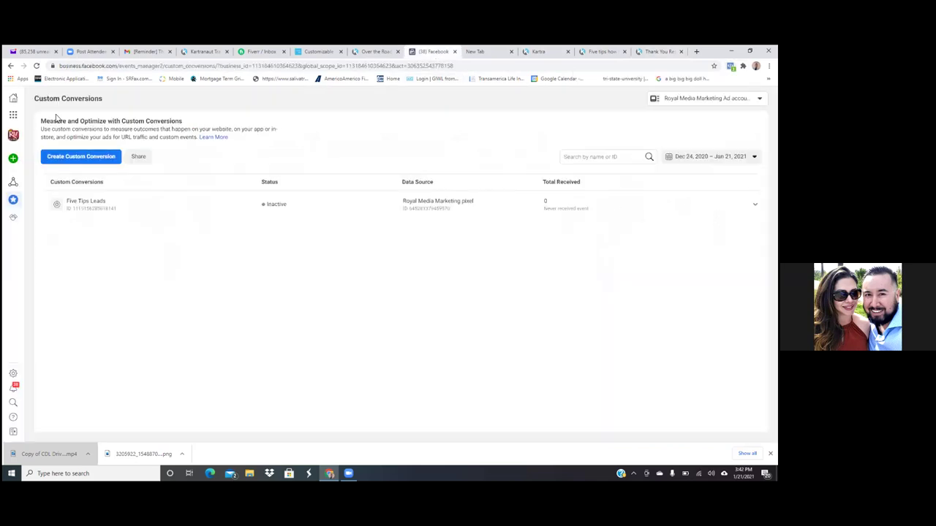
Step: Reload Events Manager to refresh the Custom Conversions data
{"action": "left_click", "coordinate": [15, 117]}
{"action": "left_click_drag", "start_coordinate": [282, 153], "coordinate": [41, 49]}
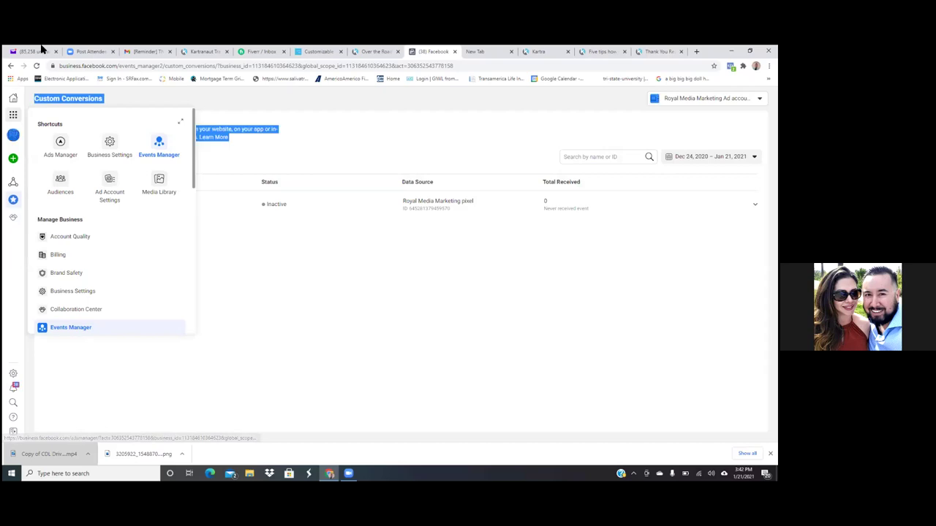
{"action": "left_click", "coordinate": [37, 65]}
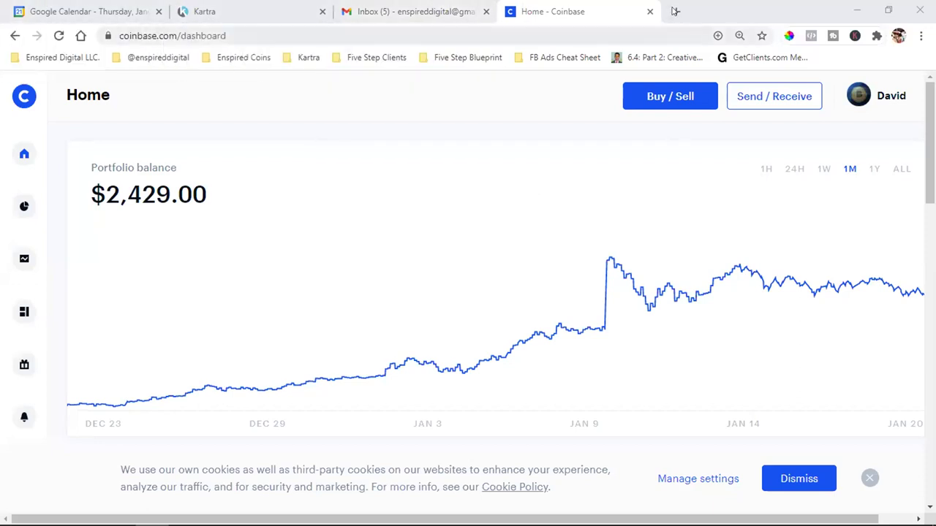
Step: In a new tab, open INTRODUCE YOURSELF from the Five Step Blueprint bookmarks folder
{"action": "left_click", "coordinate": [675, 11]}
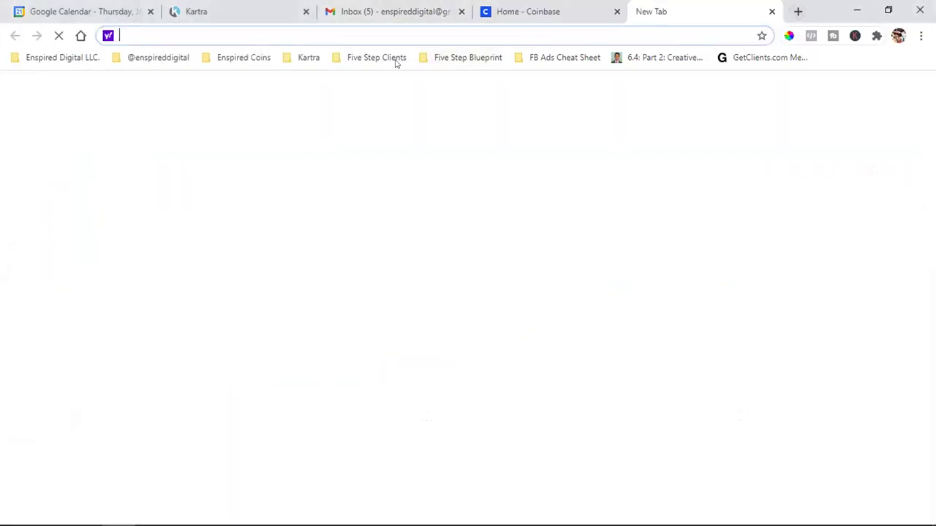
{"action": "left_click", "coordinate": [454, 57]}
{"action": "mouse_move", "coordinate": [395, 58]}
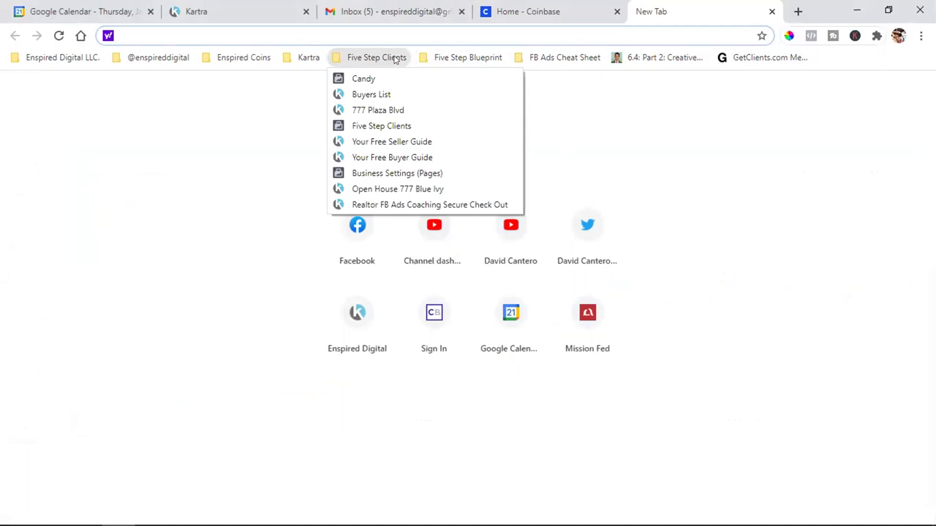
{"action": "mouse_move", "coordinate": [432, 58]}
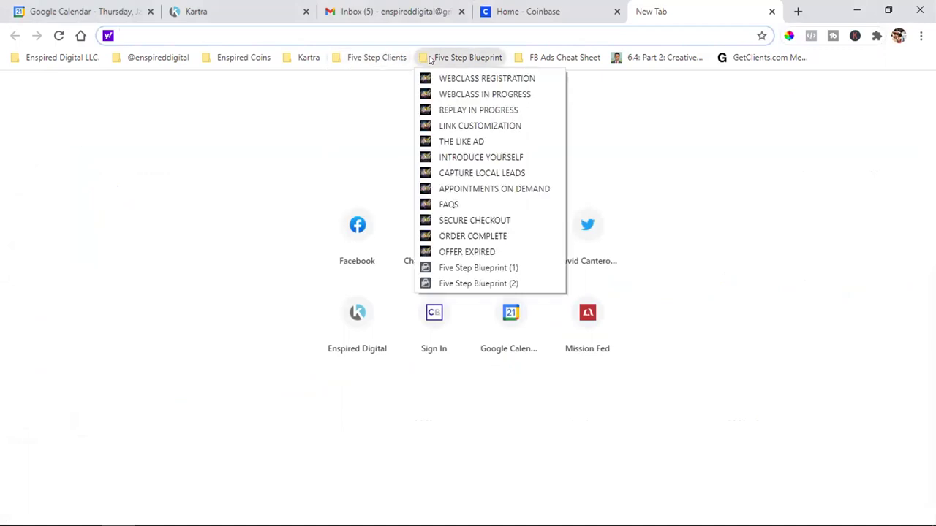
{"action": "left_click", "coordinate": [487, 156]}
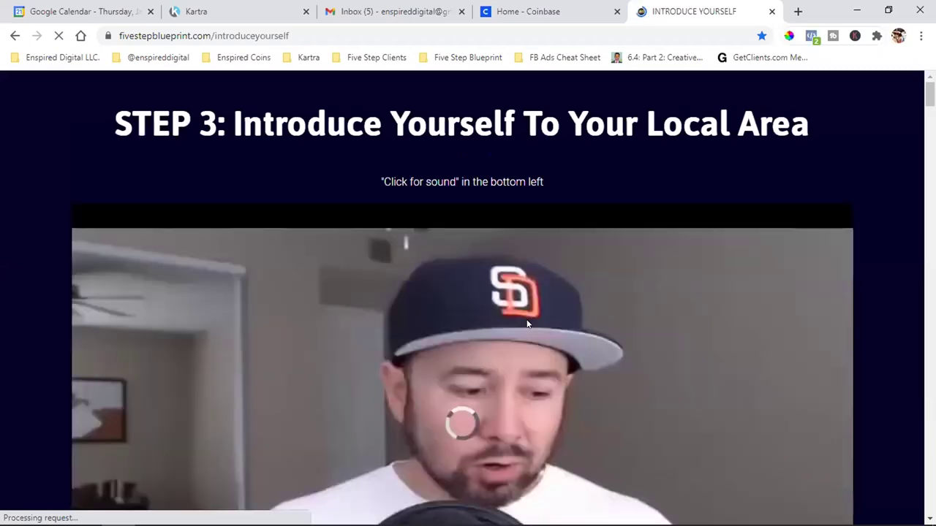
{"action": "scroll", "coordinate": [762, 327], "scroll_direction": "down", "scroll_amount": 1}
{"action": "scroll", "coordinate": [762, 326], "scroll_direction": "down", "scroll_amount": 4}
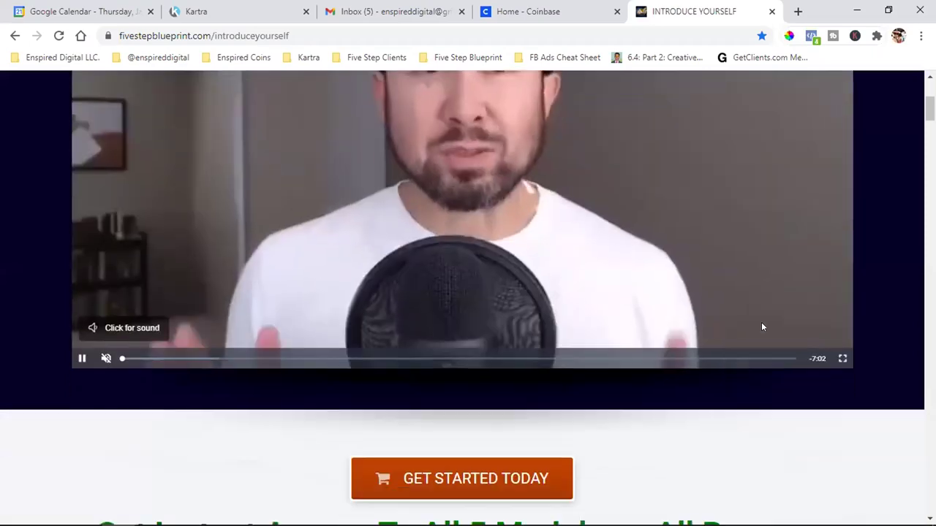
{"action": "scroll", "coordinate": [762, 327], "scroll_direction": "up", "scroll_amount": 1}
{"action": "scroll", "coordinate": [762, 326], "scroll_direction": "down", "scroll_amount": 5}
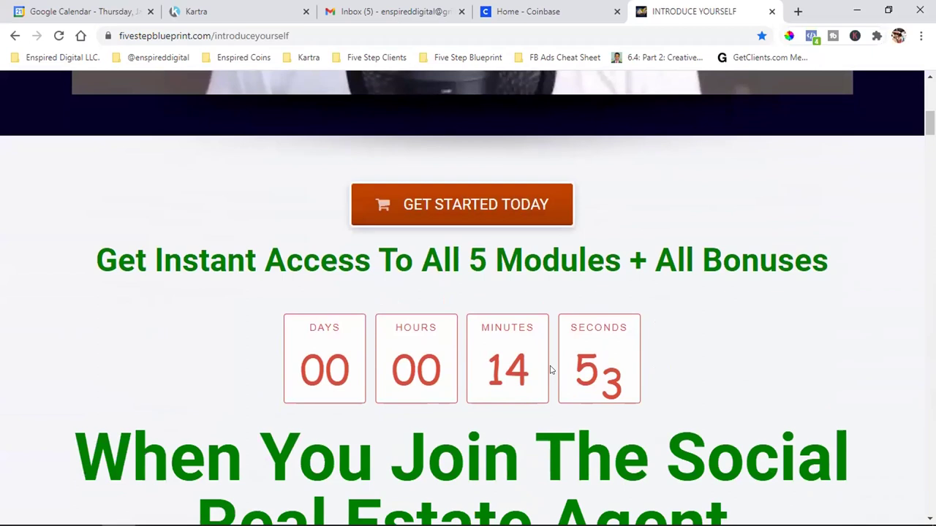
{"action": "scroll", "coordinate": [268, 259], "scroll_direction": "down", "scroll_amount": 4}
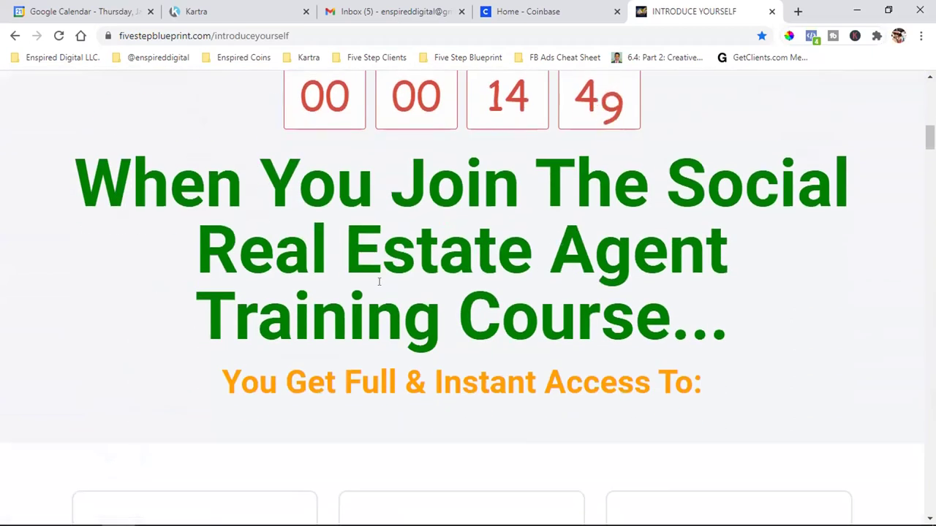
{"action": "scroll", "coordinate": [383, 278], "scroll_direction": "down", "scroll_amount": 5}
{"action": "scroll", "coordinate": [256, 315], "scroll_direction": "down", "scroll_amount": 8}
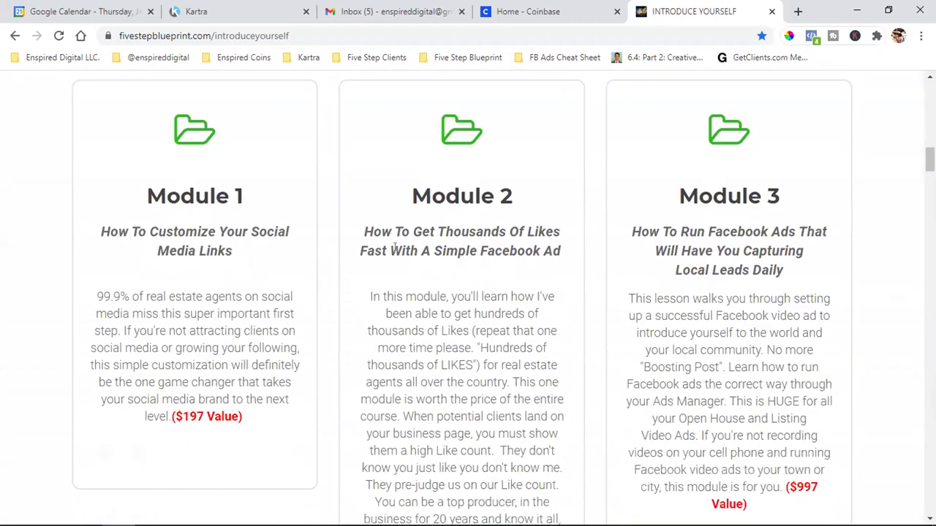
{"action": "scroll", "coordinate": [511, 319], "scroll_direction": "down", "scroll_amount": 9}
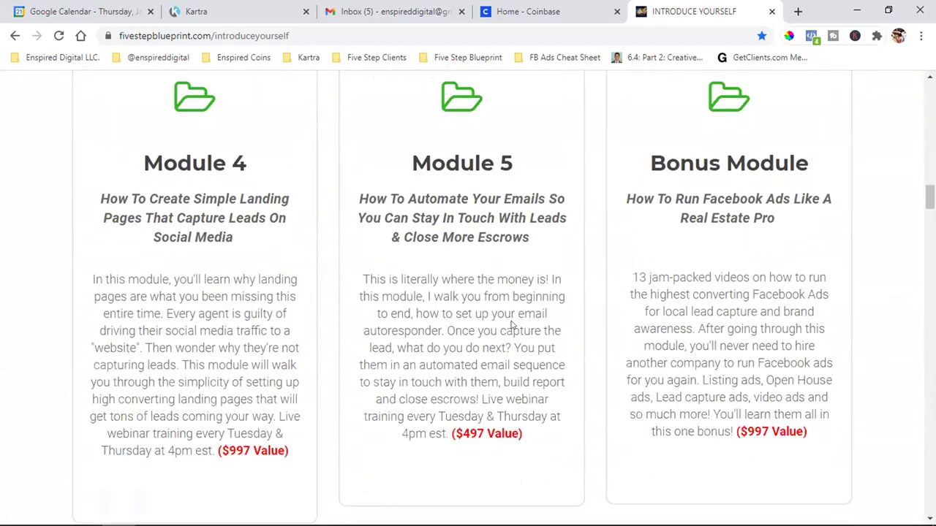
{"action": "scroll", "coordinate": [538, 354], "scroll_direction": "down", "scroll_amount": 10}
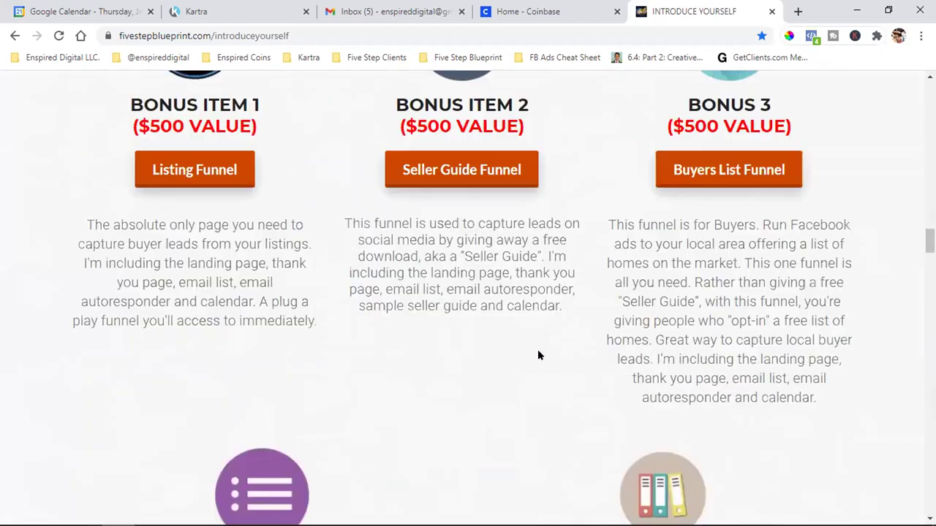
{"action": "scroll", "coordinate": [537, 355], "scroll_direction": "down", "scroll_amount": 15}
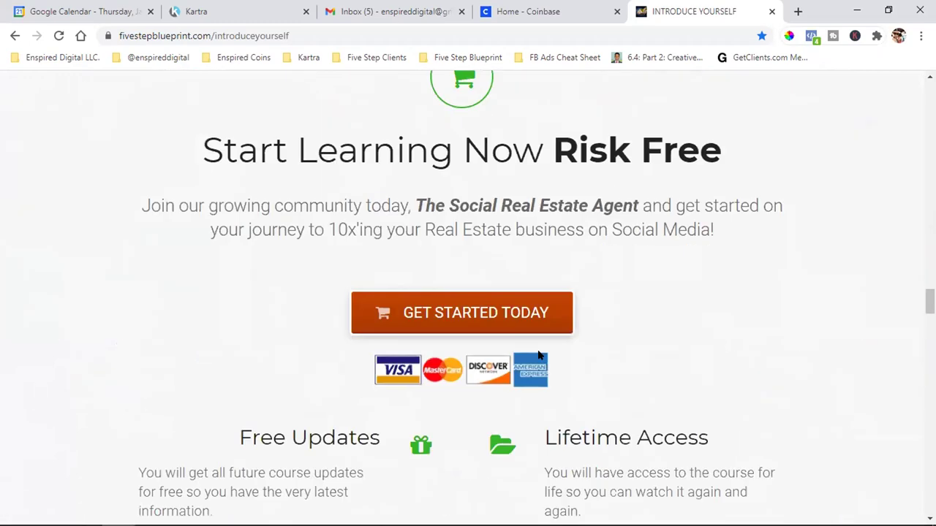
{"action": "scroll", "coordinate": [537, 355], "scroll_direction": "down", "scroll_amount": 9}
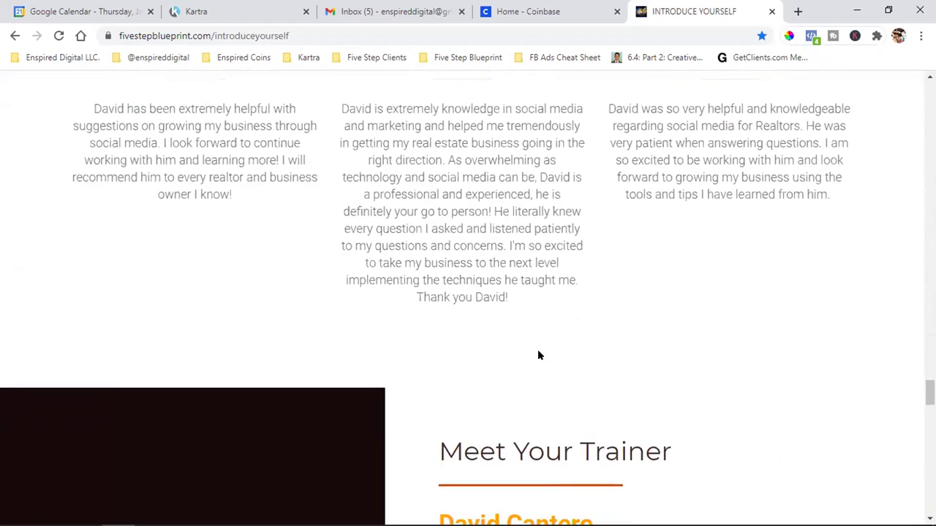
{"action": "scroll", "coordinate": [492, 339], "scroll_direction": "down", "scroll_amount": 12}
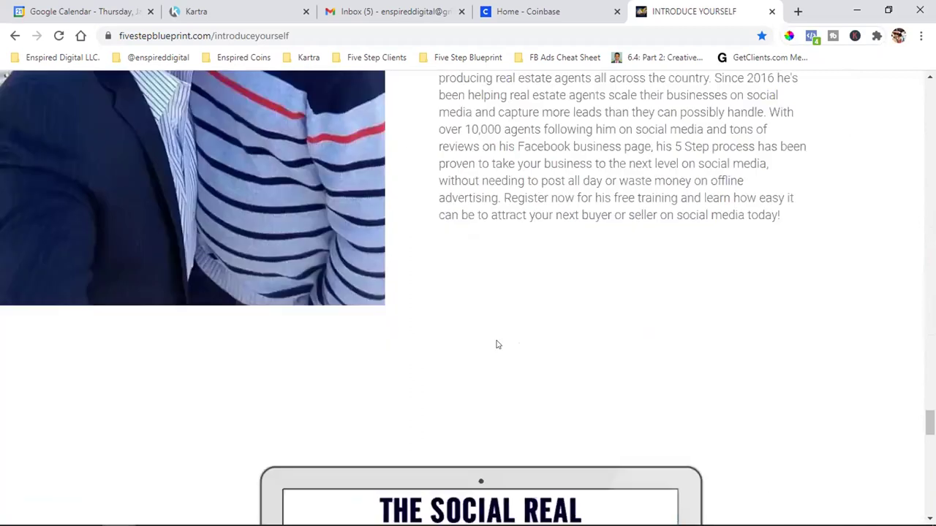
{"action": "scroll", "coordinate": [508, 333], "scroll_direction": "down", "scroll_amount": 1}
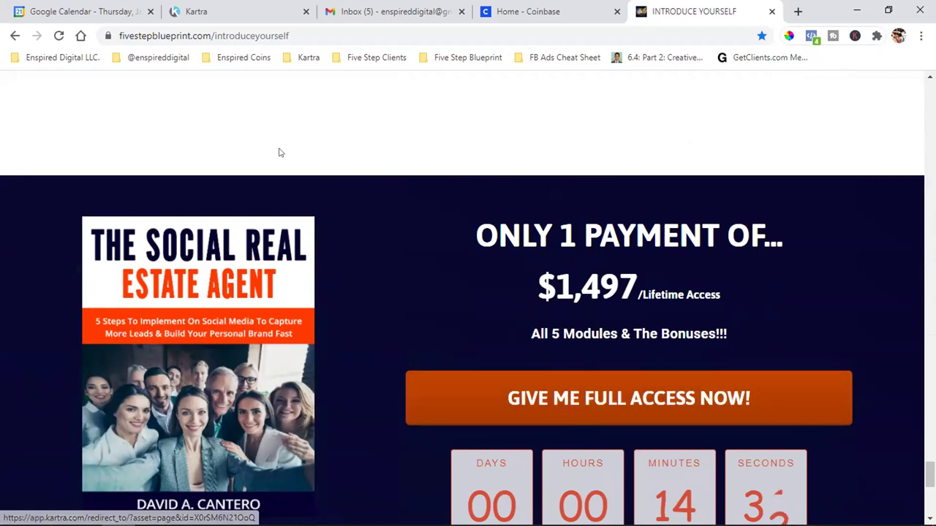
{"action": "left_click", "coordinate": [232, 37]}
{"action": "double_click", "coordinate": [232, 36]}
{"action": "left_click", "coordinate": [232, 36]}
{"action": "double_click", "coordinate": [233, 37]}
{"action": "double_click", "coordinate": [233, 37]}
{"action": "left_click", "coordinate": [233, 37]}
{"action": "double_click", "coordinate": [233, 36]}
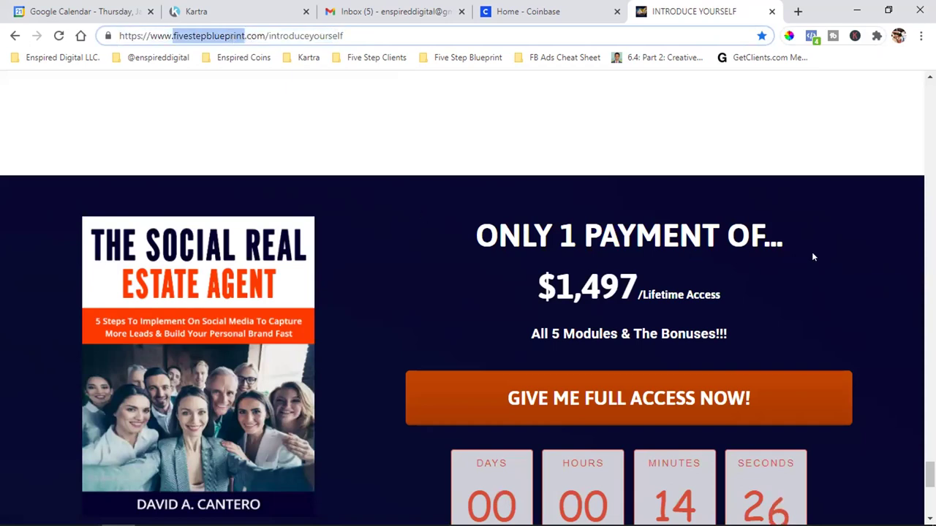
{"action": "left_click", "coordinate": [838, 295]}
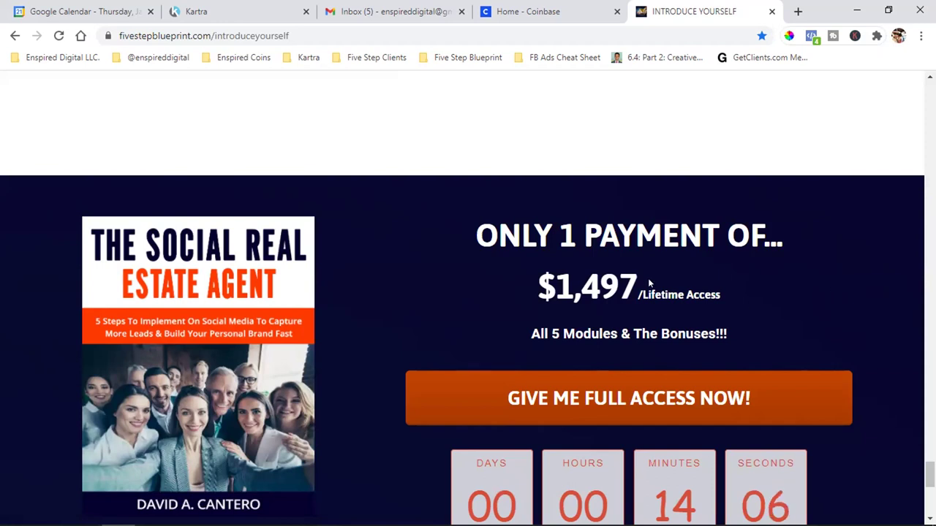
Step: Open the USD 997.00 checkout for The Social Real Estate Agent and inspect its securecheckout URL
{"action": "left_click", "coordinate": [616, 394]}
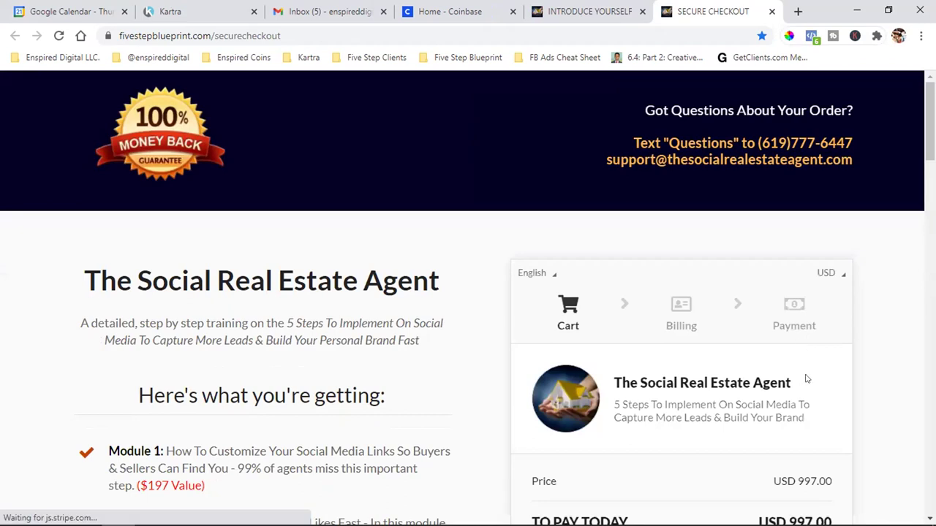
{"action": "left_click", "coordinate": [232, 30]}
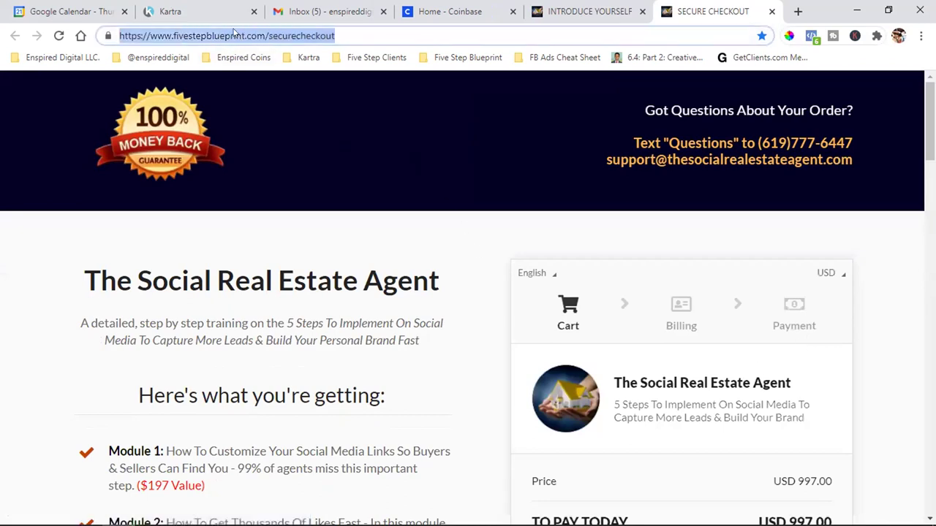
{"action": "triple_click", "coordinate": [232, 31]}
{"action": "triple_click", "coordinate": [232, 31]}
{"action": "scroll", "coordinate": [674, 278], "scroll_direction": "down", "scroll_amount": 3}
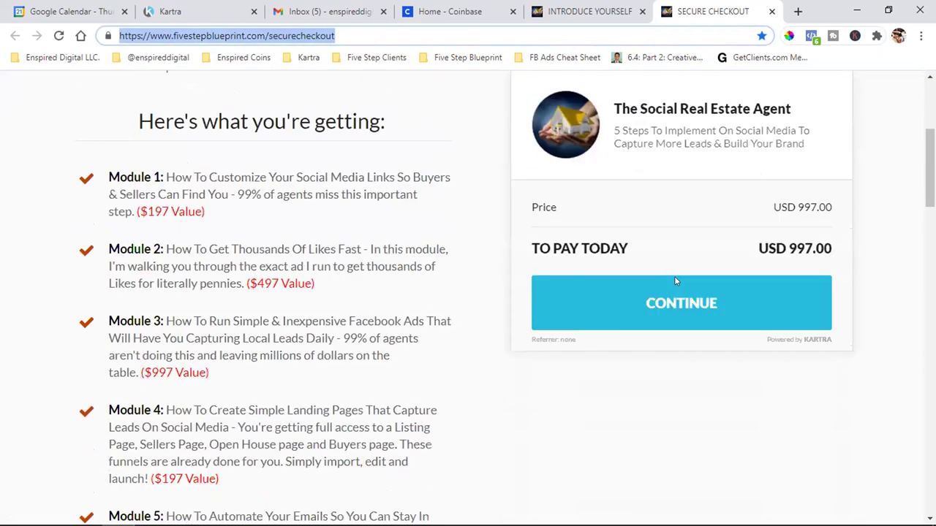
{"action": "triple_click", "coordinate": [298, 37]}
{"action": "triple_click", "coordinate": [297, 36]}
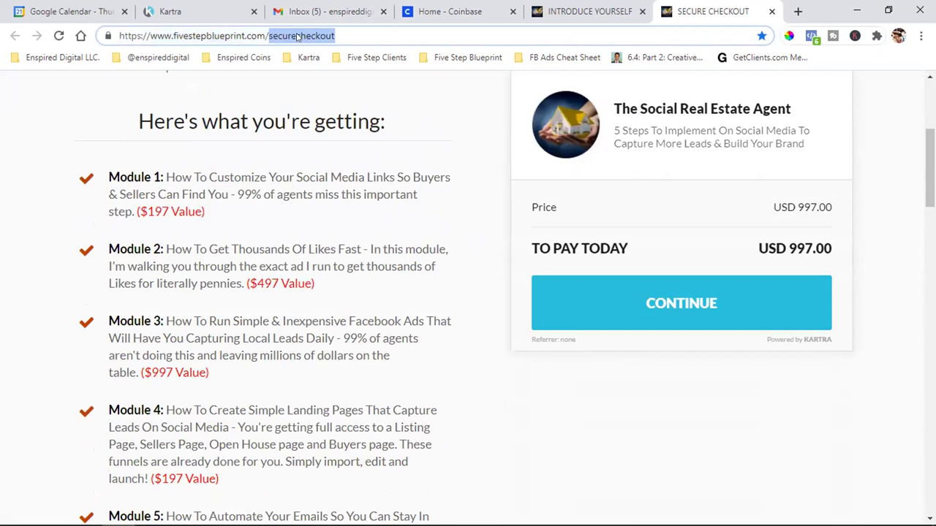
{"action": "triple_click", "coordinate": [298, 36]}
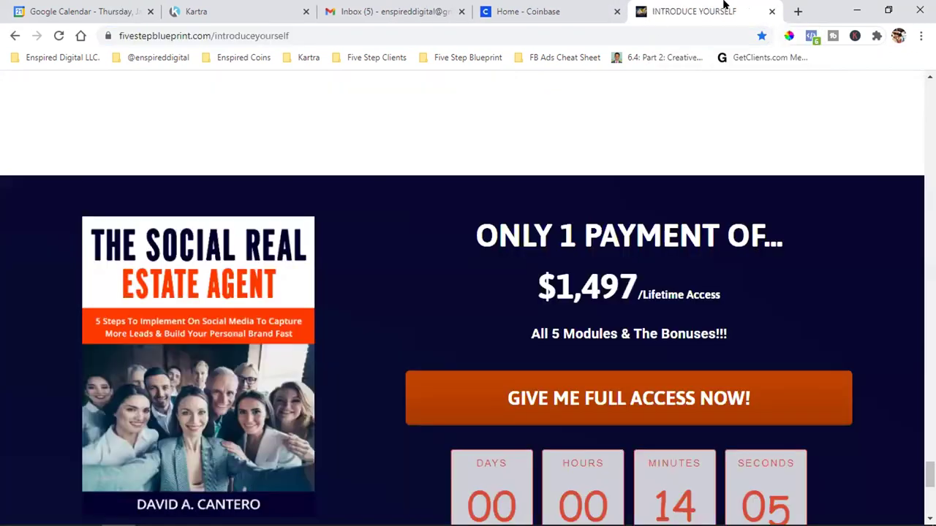
Step: Close the Secure Checkout tab to return to the Introduce Yourself sales page
{"action": "left_click", "coordinate": [771, 11]}
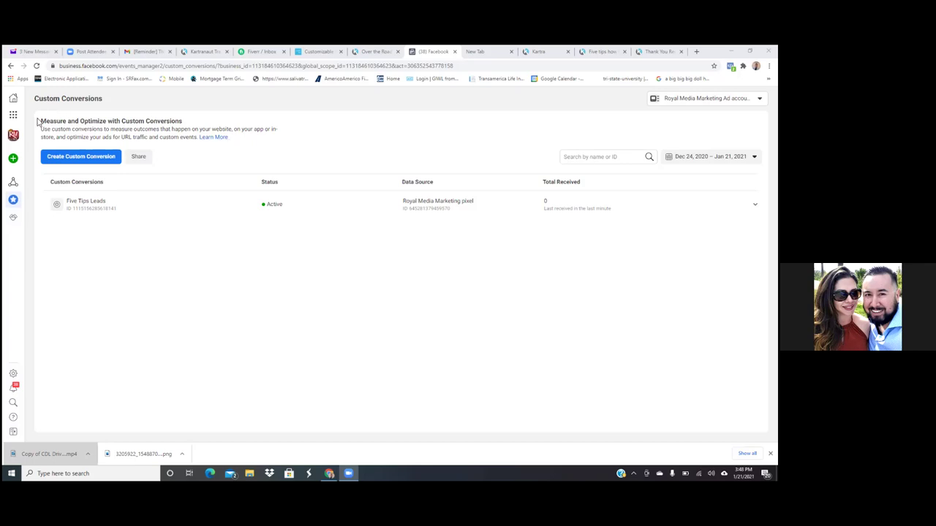
Step: In Ads Manager, create a draft New Campaign with the Conversions objective
{"action": "left_click", "coordinate": [13, 117]}
{"action": "left_click", "coordinate": [61, 148]}
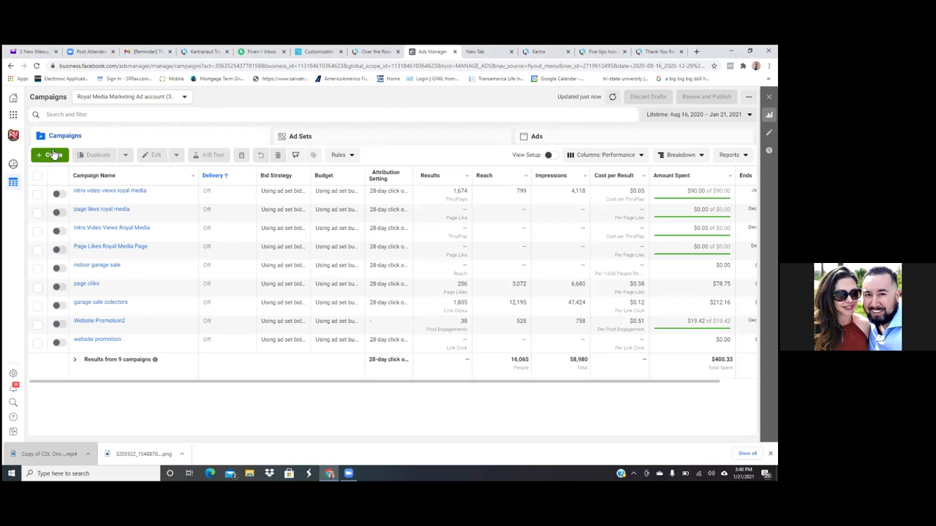
{"action": "left_click", "coordinate": [52, 156]}
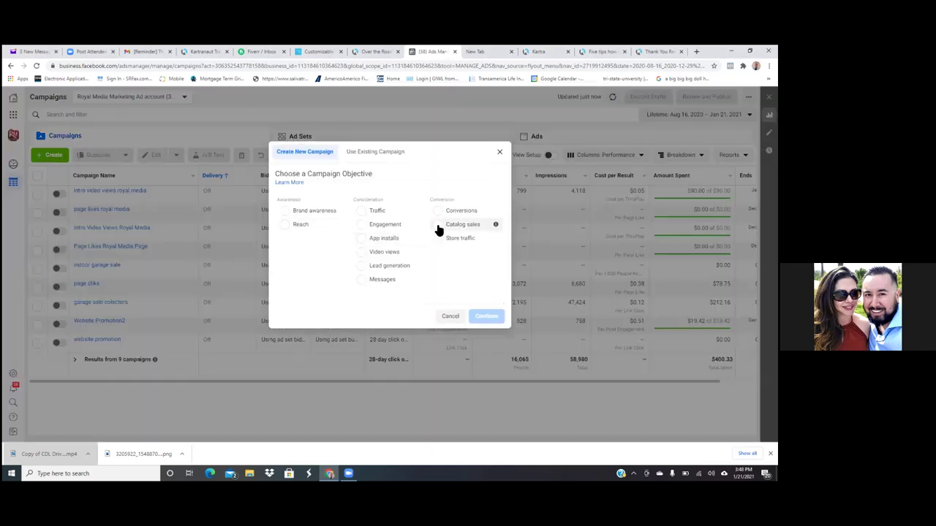
{"action": "left_click", "coordinate": [437, 212]}
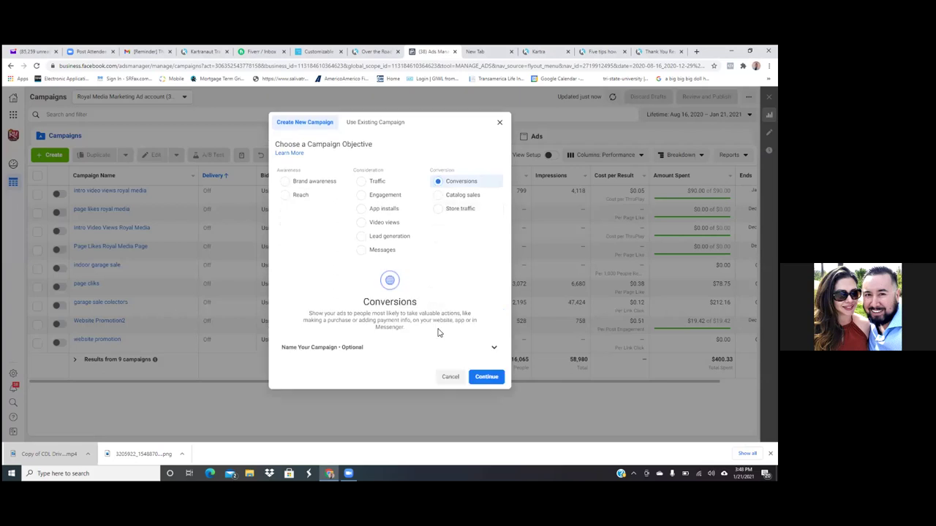
{"action": "left_click", "coordinate": [487, 379]}
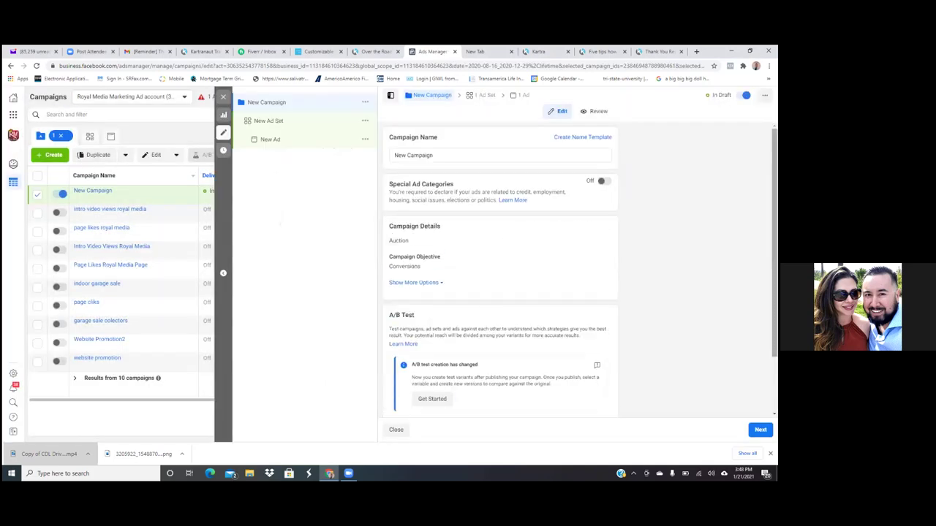
Step: Open the New Ad Set settings and check the Five Tips Leads event on the Royal Media Marketing pixel
{"action": "scroll", "coordinate": [500, 292], "scroll_direction": "down", "scroll_amount": 3}
{"action": "left_click", "coordinate": [760, 430]}
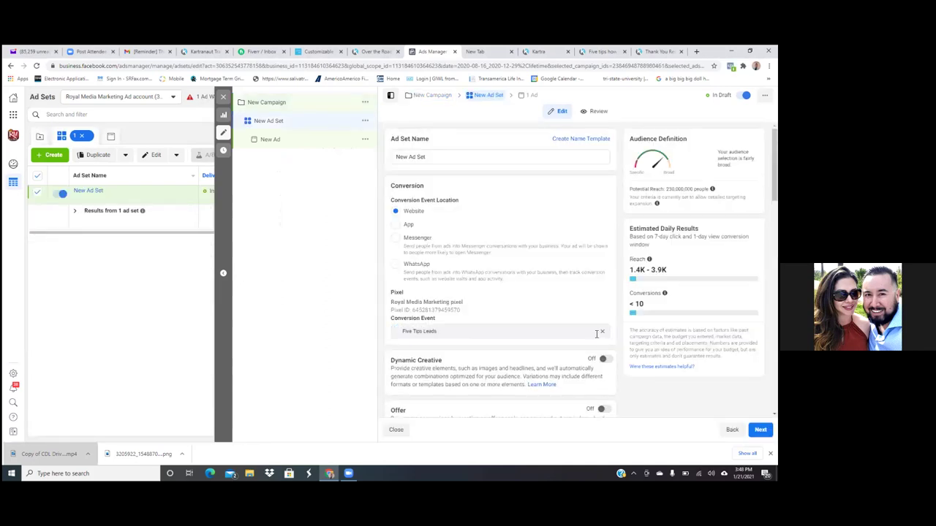
{"action": "left_click", "coordinate": [512, 330]}
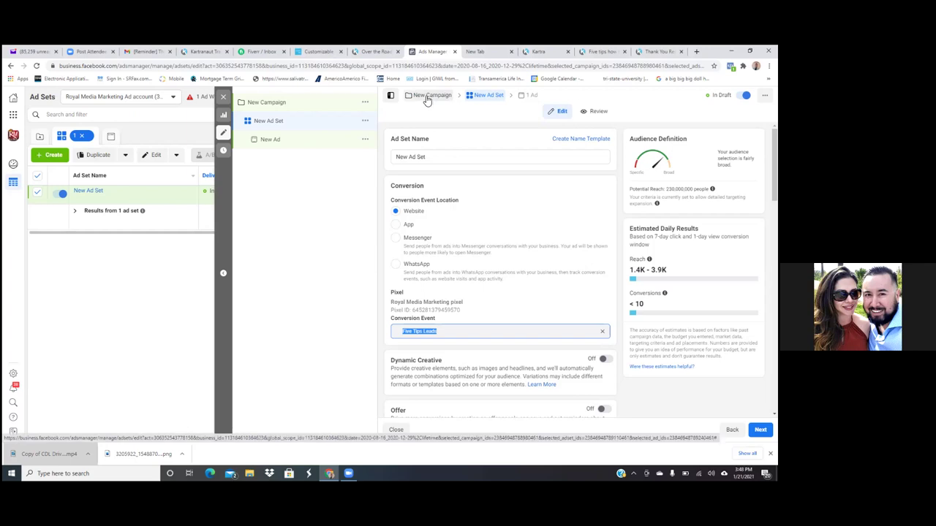
{"action": "scroll", "coordinate": [428, 101], "scroll_direction": "down", "scroll_amount": 3}
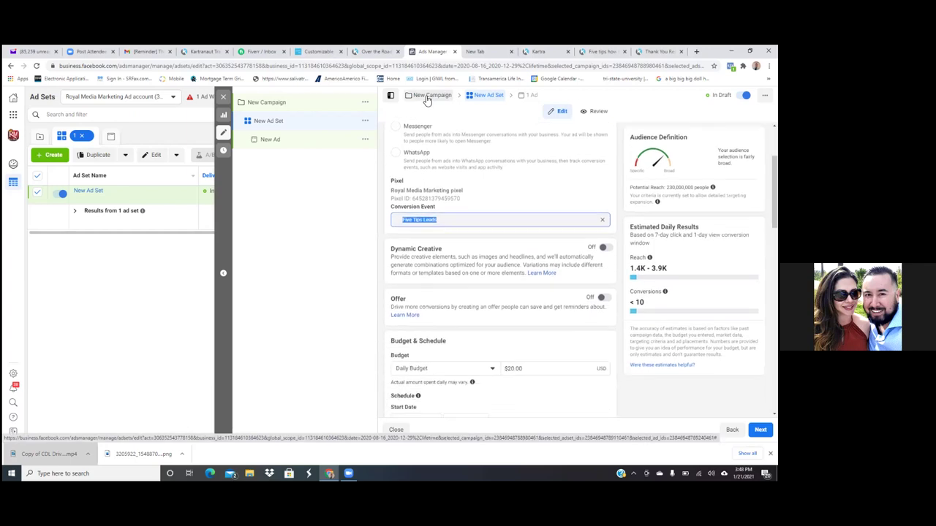
{"action": "scroll", "coordinate": [428, 101], "scroll_direction": "up", "scroll_amount": 2}
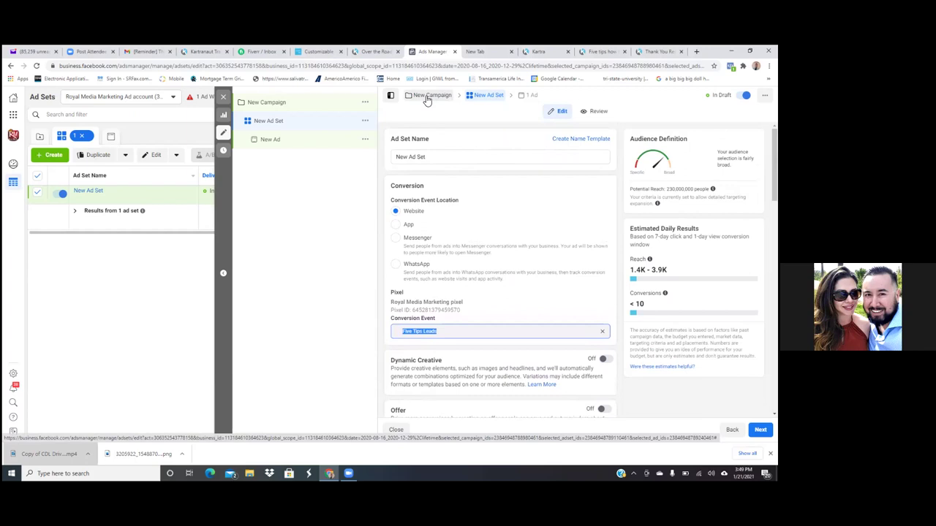
Step: Clear the ad set's conversion event, then reselect Five Tips Leads from Active Events
{"action": "left_click", "coordinate": [391, 238]}
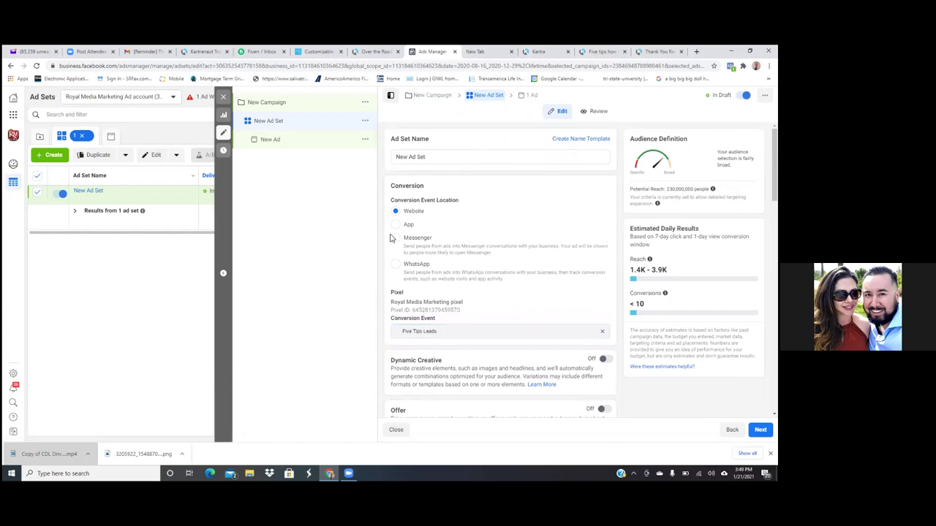
{"action": "left_click", "coordinate": [585, 333]}
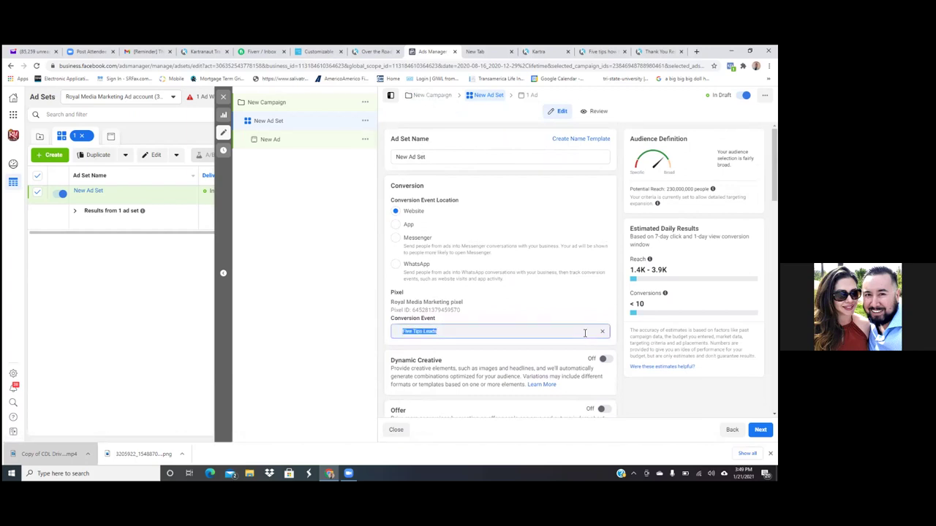
{"action": "left_click", "coordinate": [602, 331]}
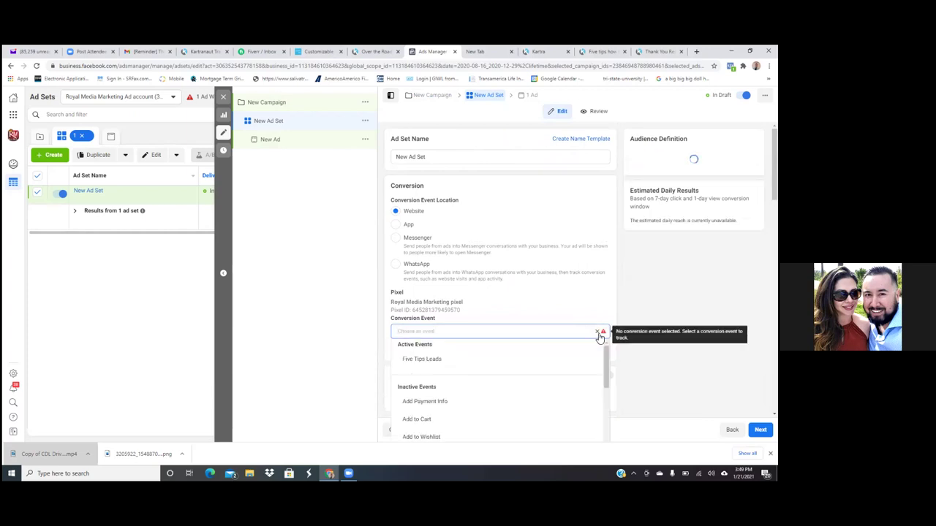
{"action": "left_click", "coordinate": [600, 333]}
{"action": "left_click", "coordinate": [600, 332]}
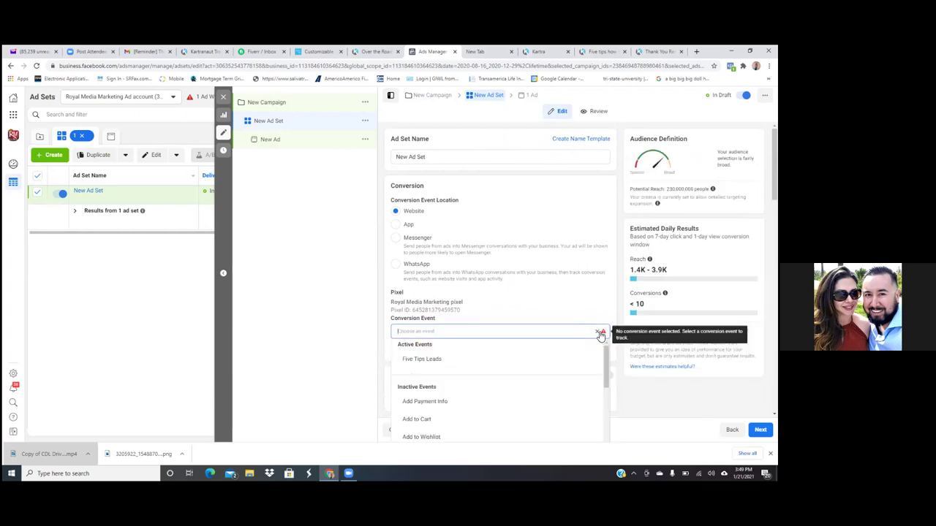
{"action": "left_click", "coordinate": [591, 310]}
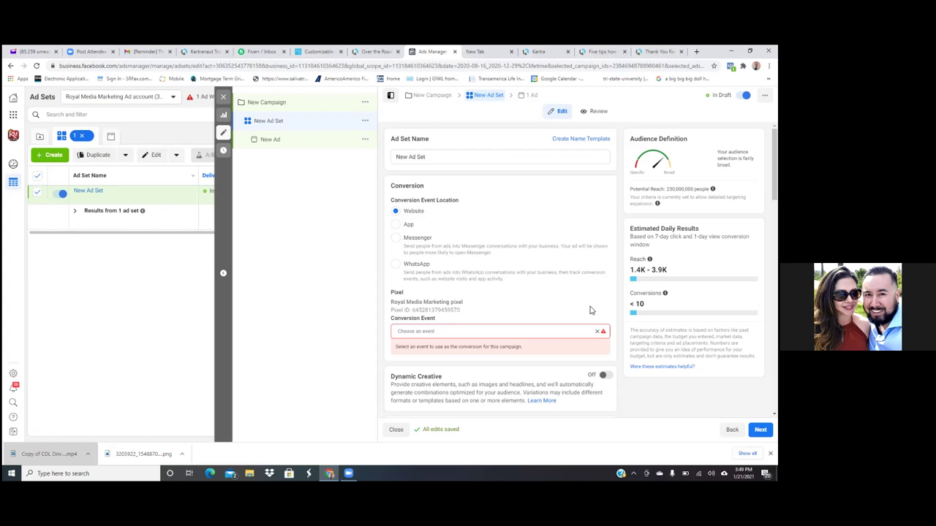
{"action": "left_click", "coordinate": [529, 333]}
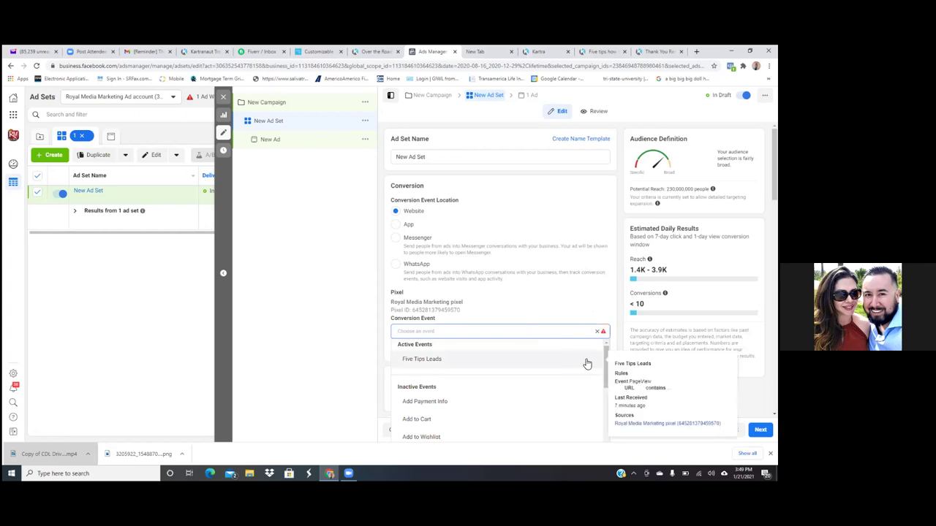
{"action": "mouse_move", "coordinate": [606, 352]}
{"action": "left_mouse_down"}
{"action": "mouse_move", "coordinate": [605, 431]}
{"action": "mouse_move", "coordinate": [605, 347]}
{"action": "left_mouse_up"}
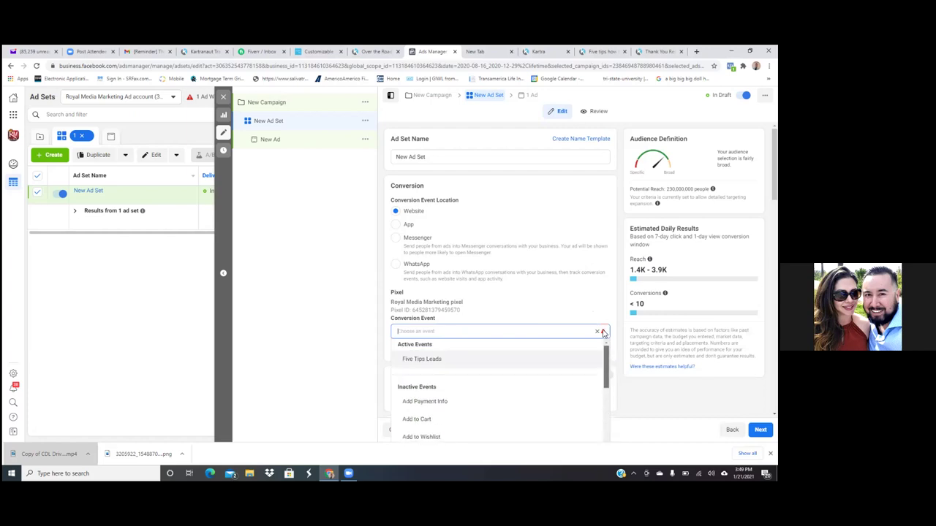
{"action": "left_click", "coordinate": [451, 360]}
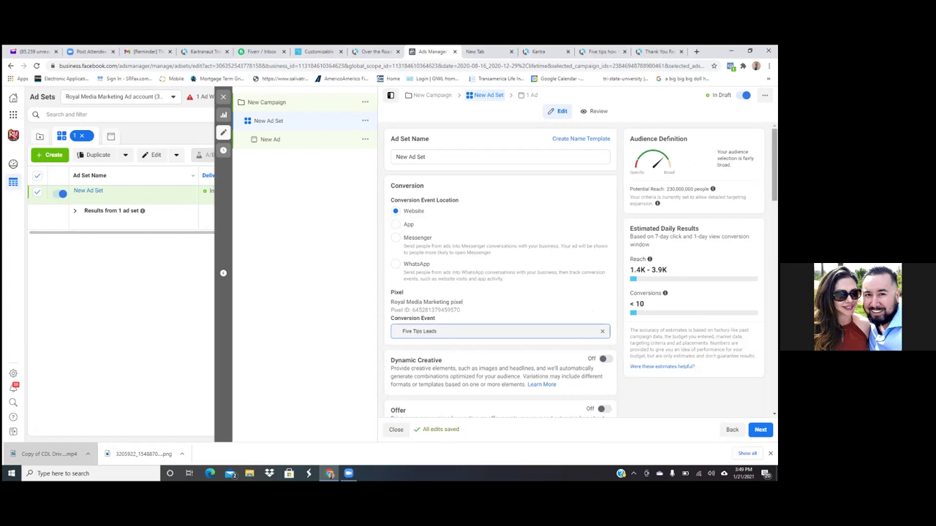
{"action": "scroll", "coordinate": [500, 278], "scroll_direction": "down", "scroll_amount": 2}
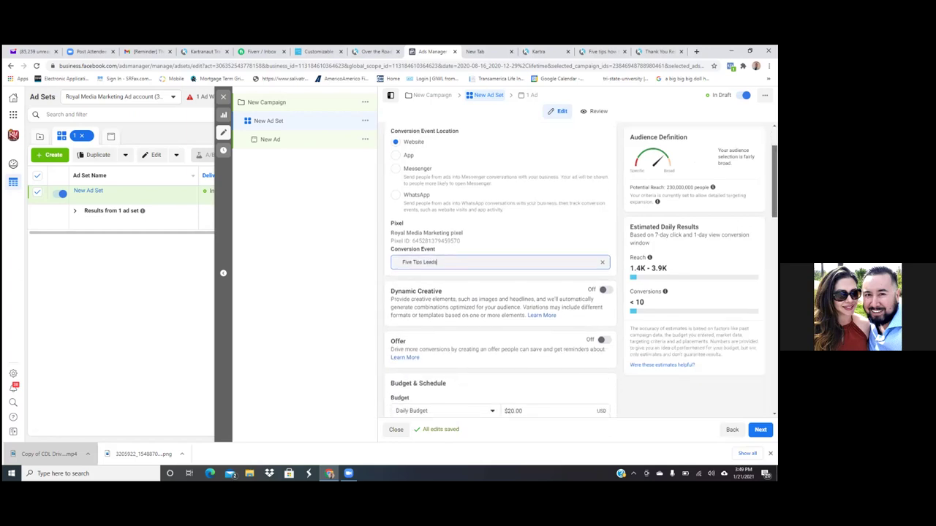
{"action": "scroll", "coordinate": [500, 270], "scroll_direction": "down", "scroll_amount": 3}
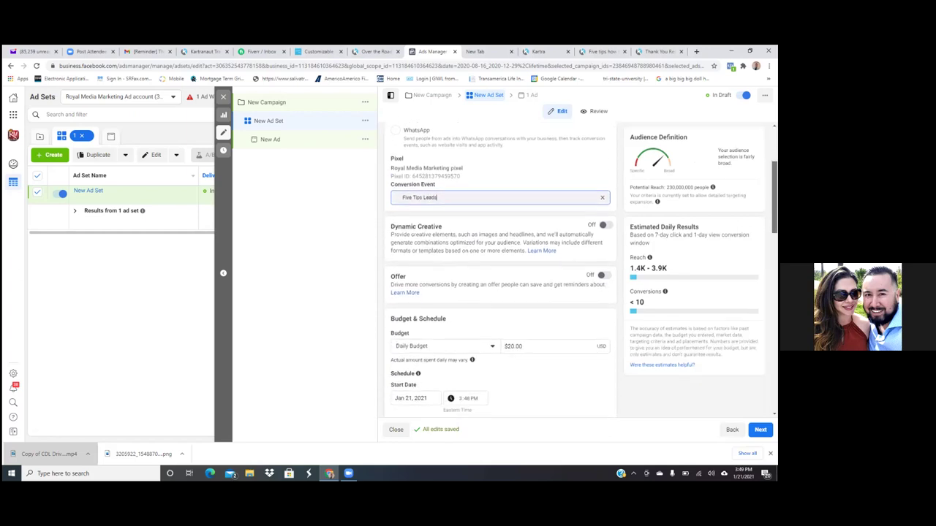
{"action": "scroll", "coordinate": [500, 278], "scroll_direction": "down", "scroll_amount": 2}
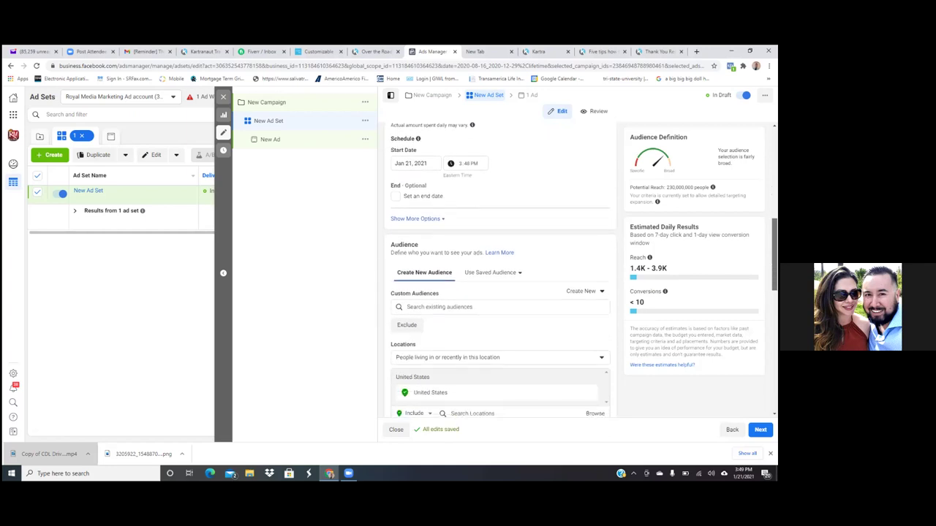
{"action": "scroll", "coordinate": [500, 278], "scroll_direction": "up", "scroll_amount": 5}
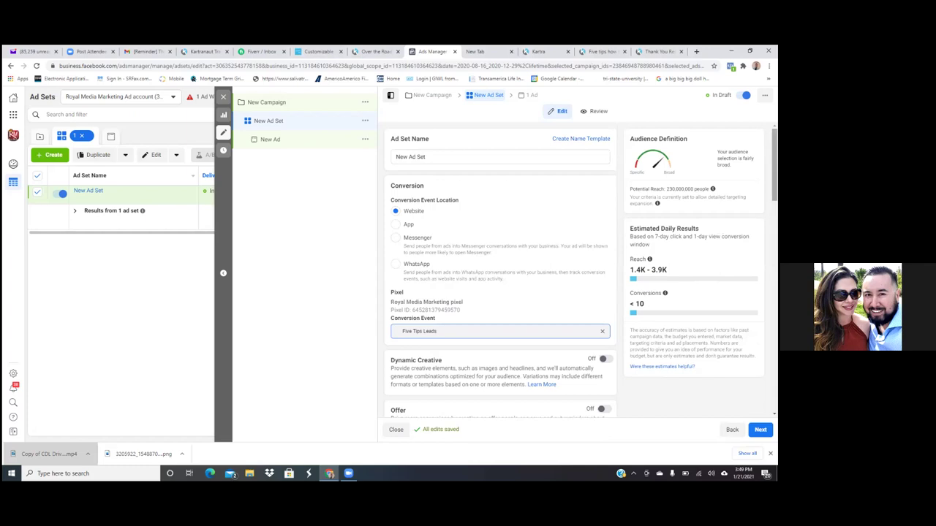
{"action": "scroll", "coordinate": [500, 278], "scroll_direction": "down", "scroll_amount": 12}
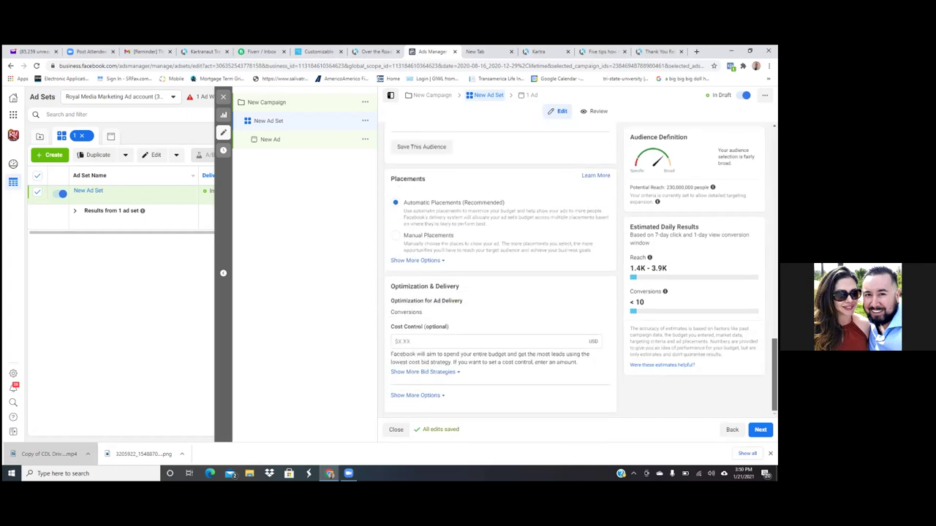
{"action": "scroll", "coordinate": [500, 278], "scroll_direction": "up", "scroll_amount": 12}
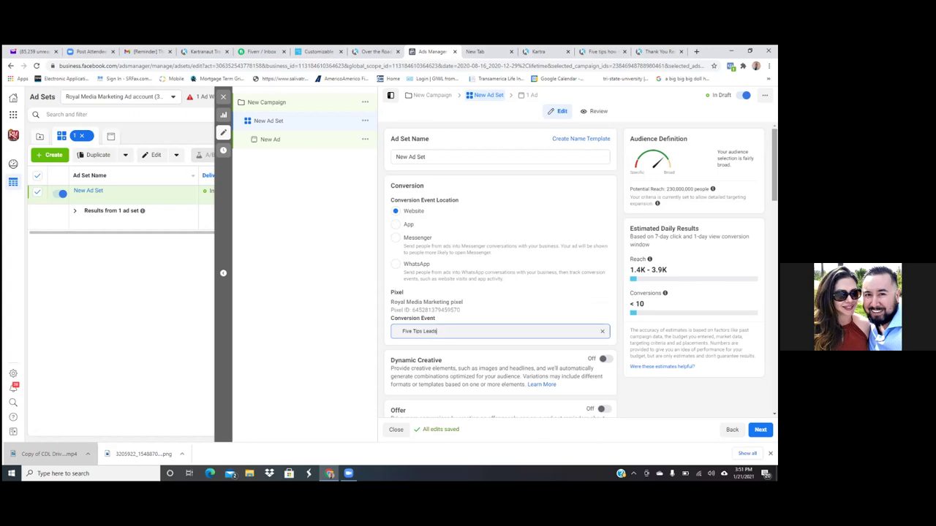
{"action": "key", "text": "XF86AudioRaiseVolume"}
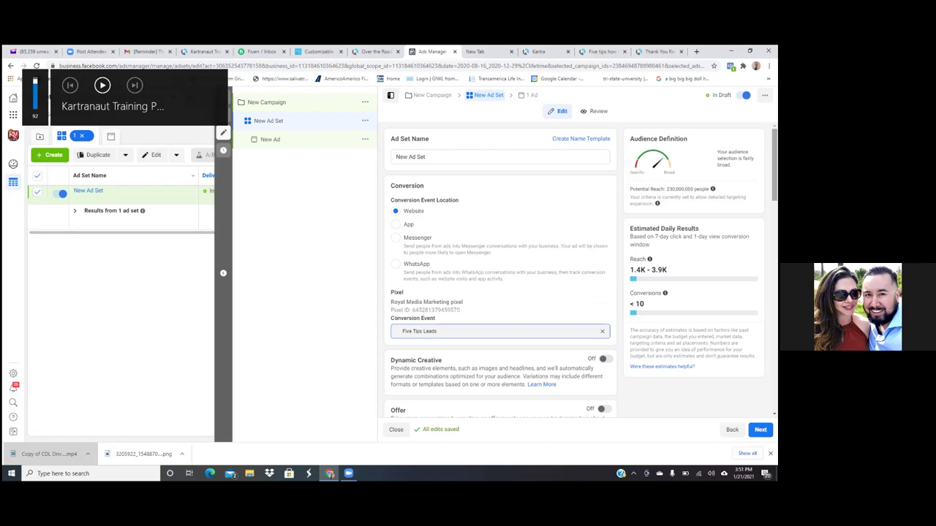